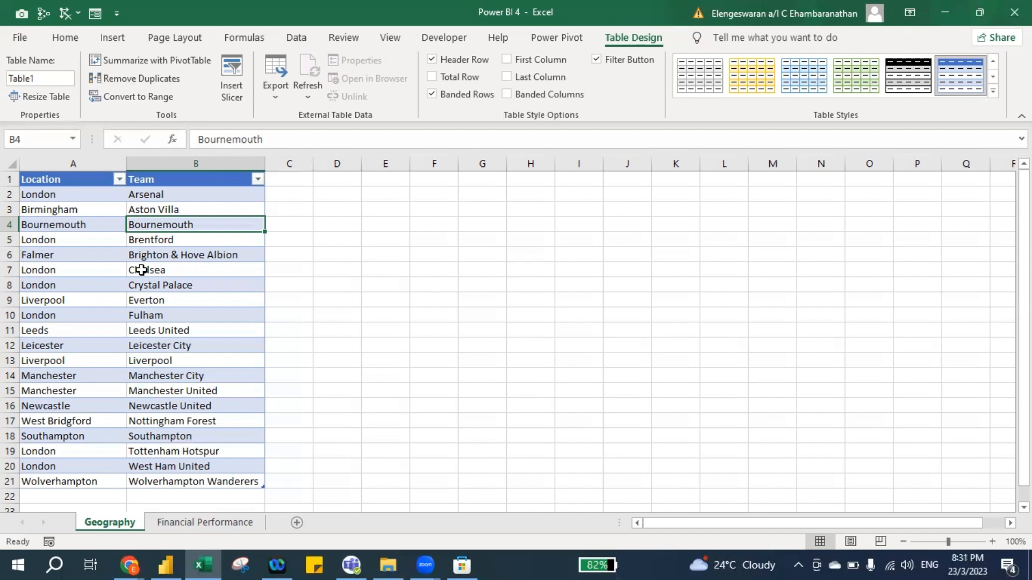
Step: Review the Location and Team columns on the Geography sheet and the yearly team figures on the Financial Performance sheet
click(53, 199)
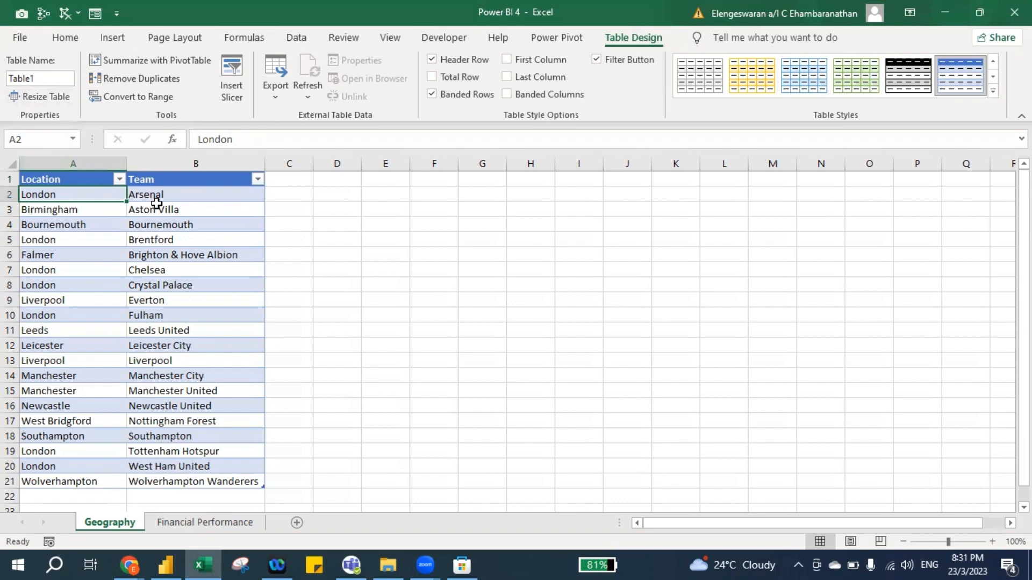
click(170, 531)
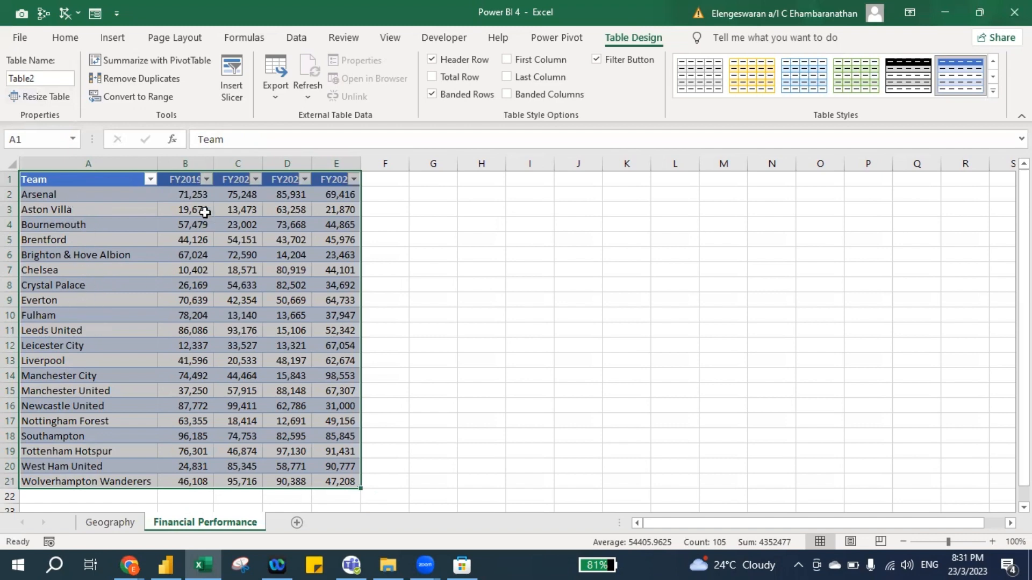
click(171, 204)
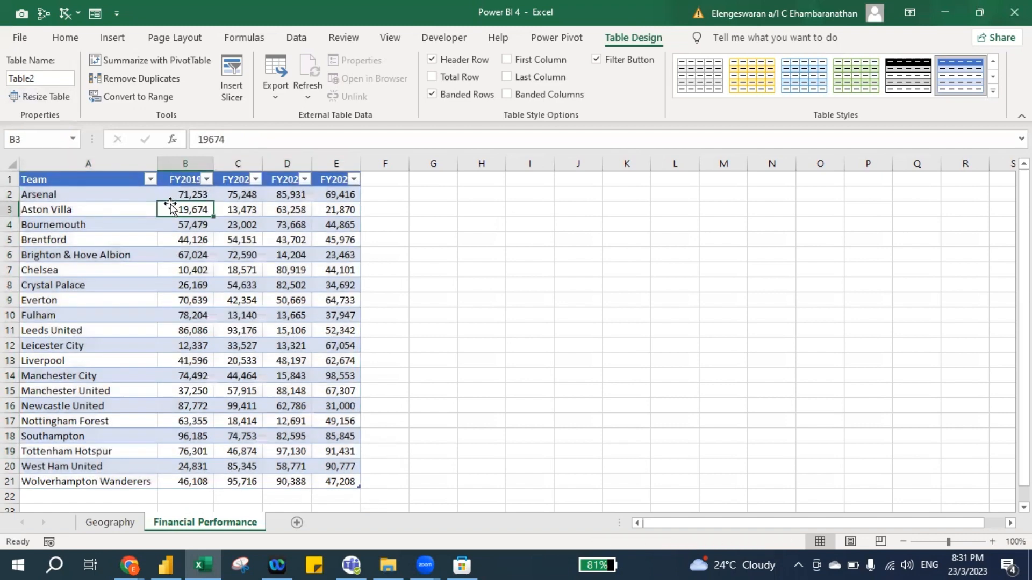
click(232, 181)
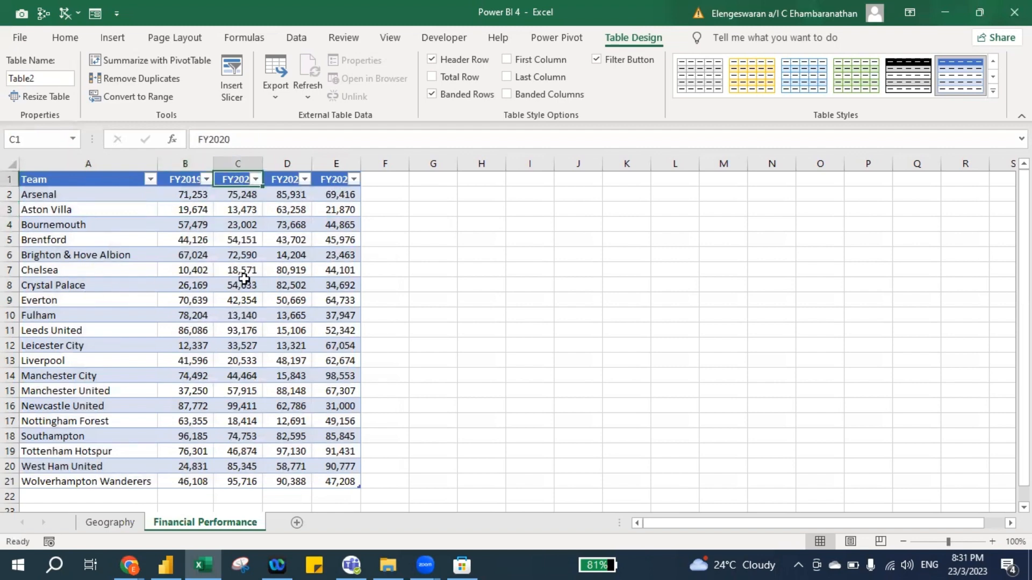
click(107, 523)
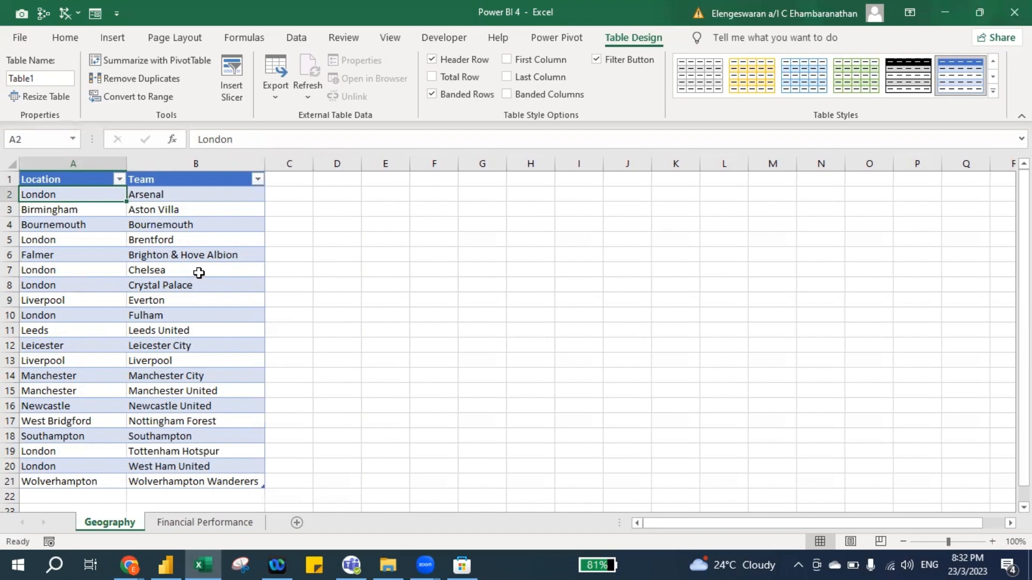
Step: Switch to Power BI Desktop, view its Microsoft Store page, and return to the blank report
click(168, 564)
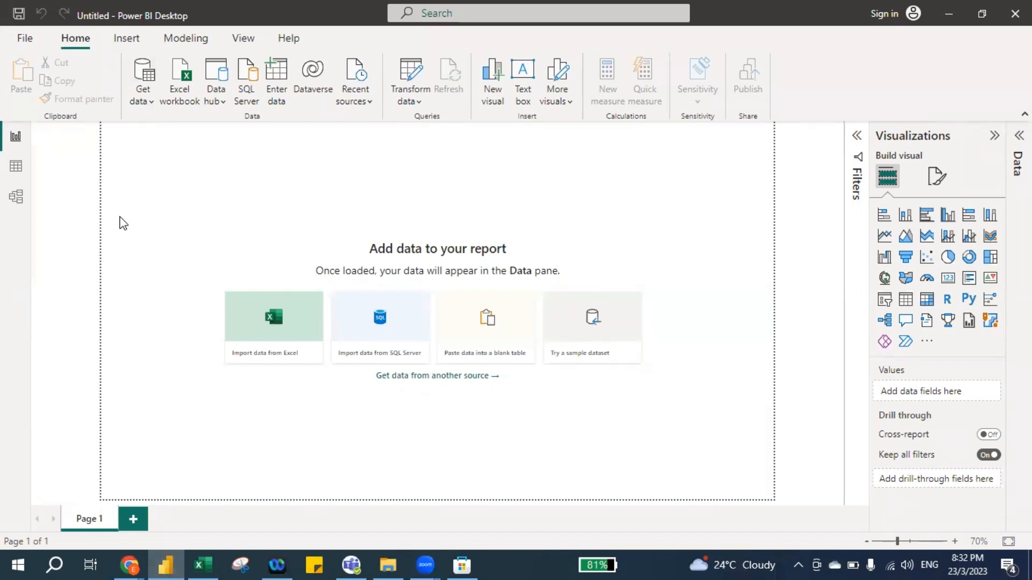
click(462, 564)
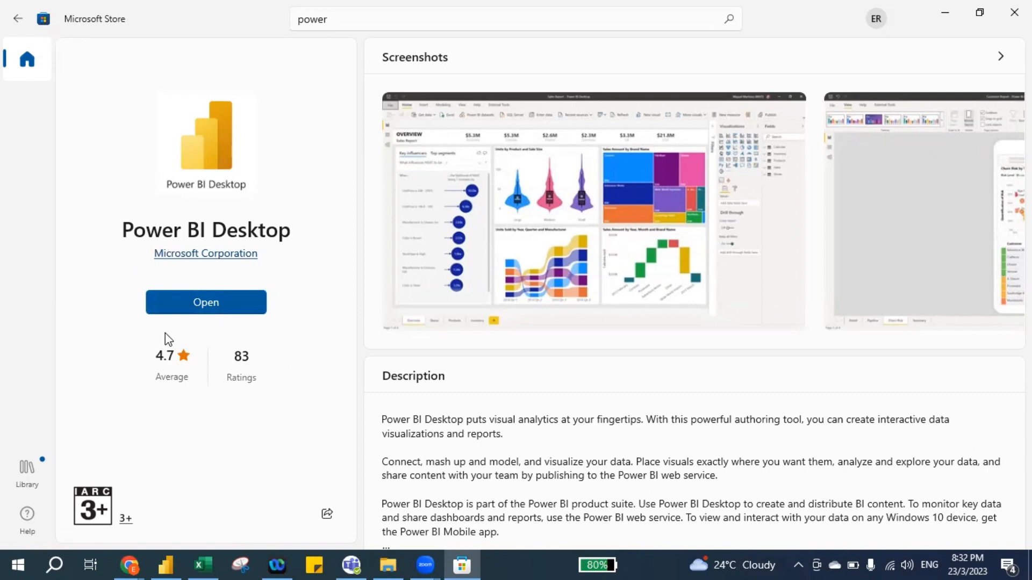
key(alt+Tab)
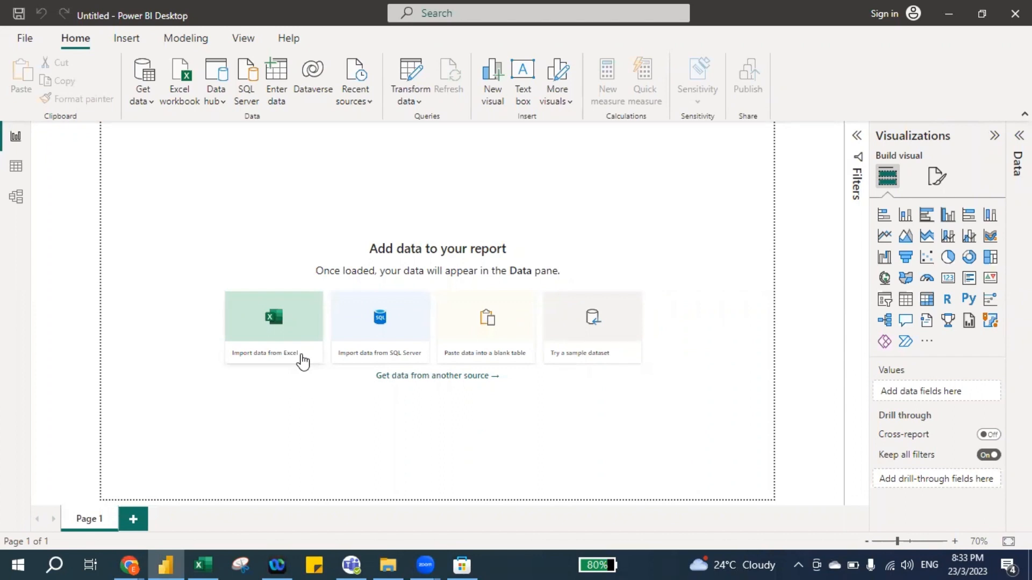
Step: Import Table1 from the Excel workbook Power BI 4 into the blank report
click(266, 317)
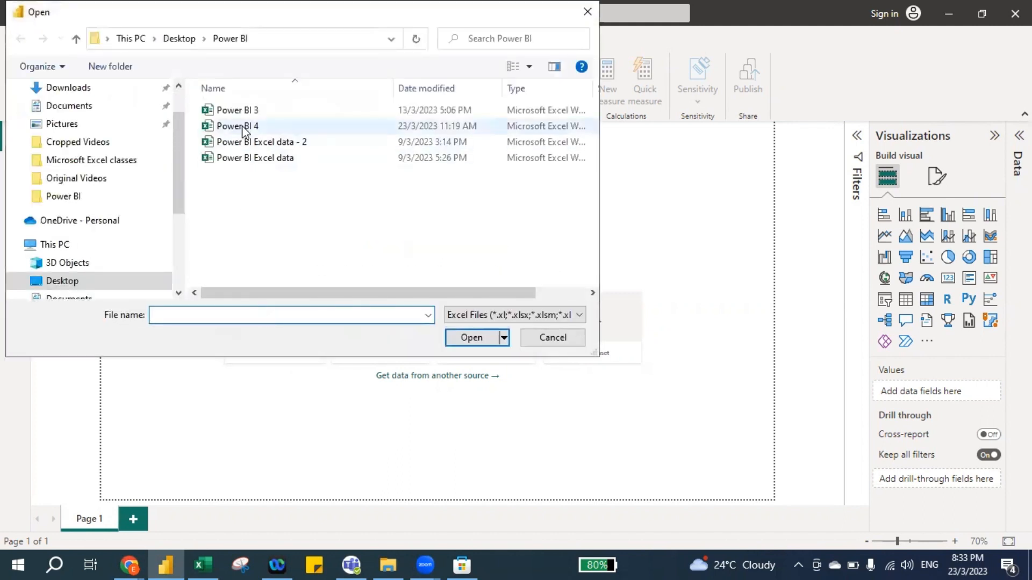
click(253, 129)
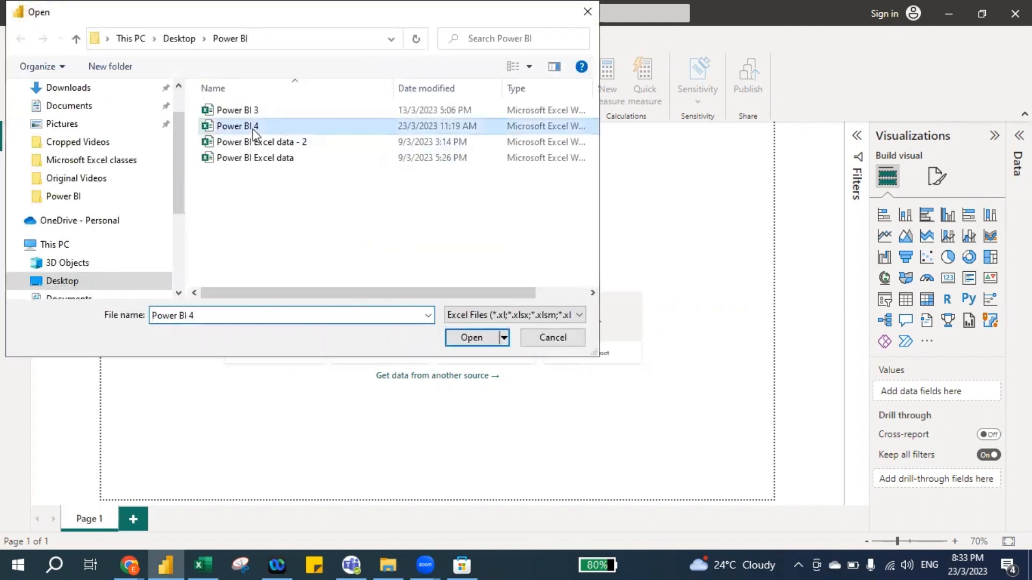
click(472, 338)
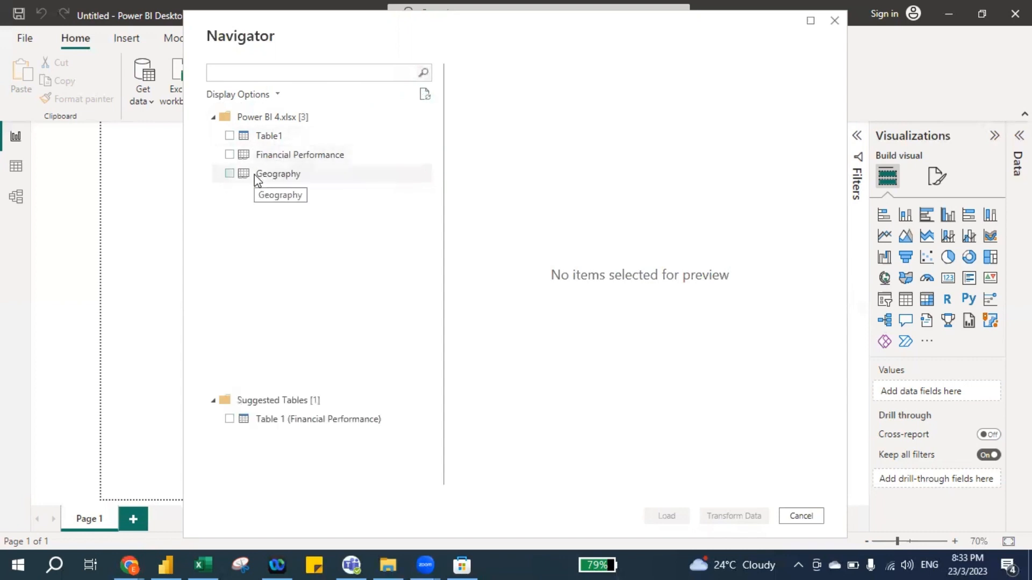
click(228, 135)
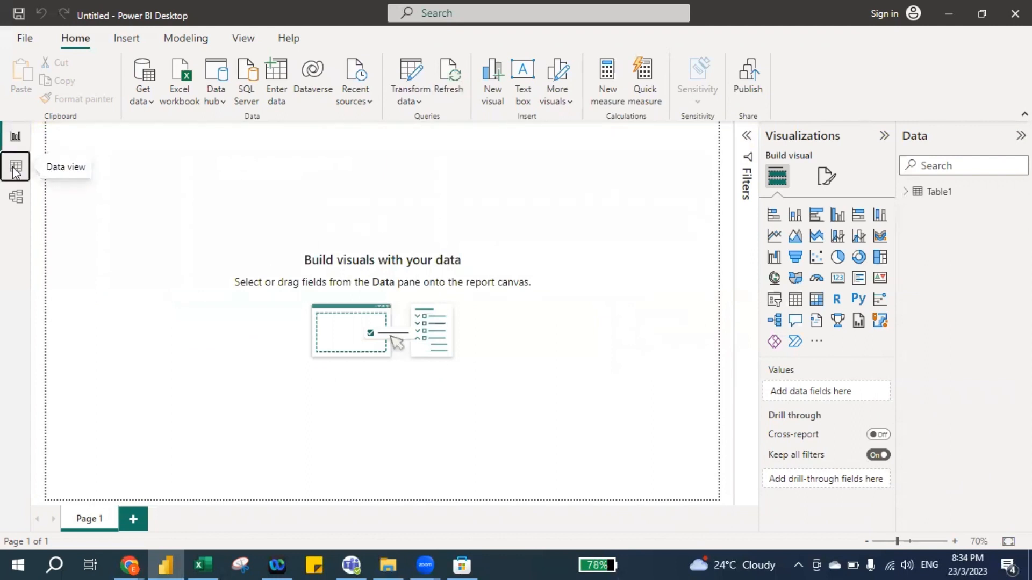
Step: Inspect the imported Table1 in the data view and the model view, and return to the report view
click(15, 168)
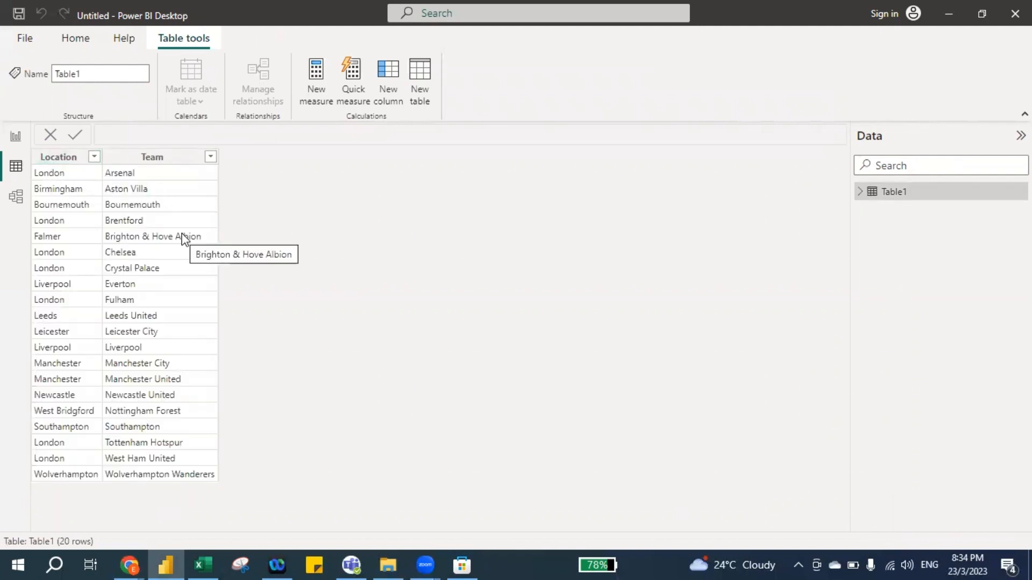
click(17, 200)
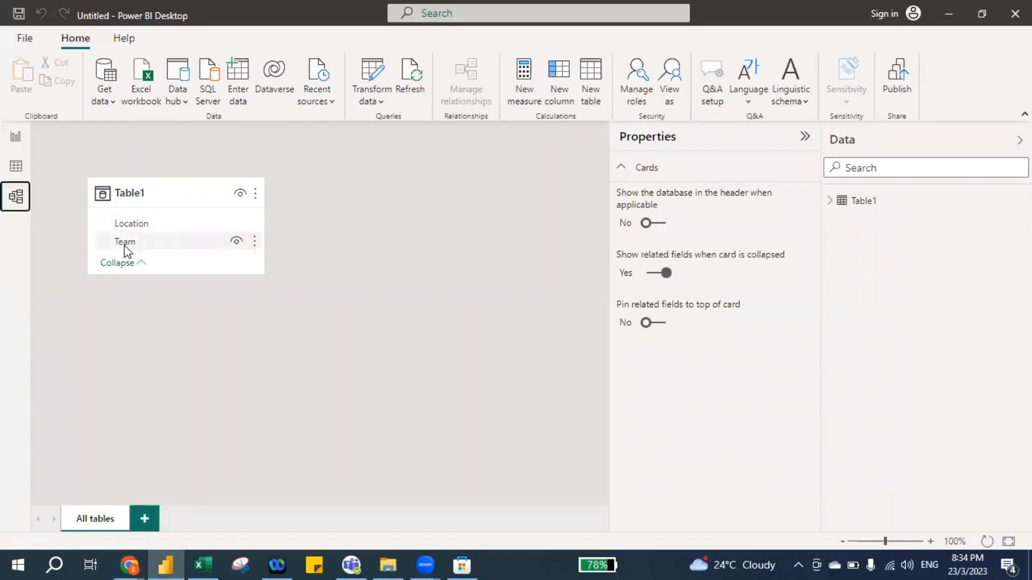
click(15, 137)
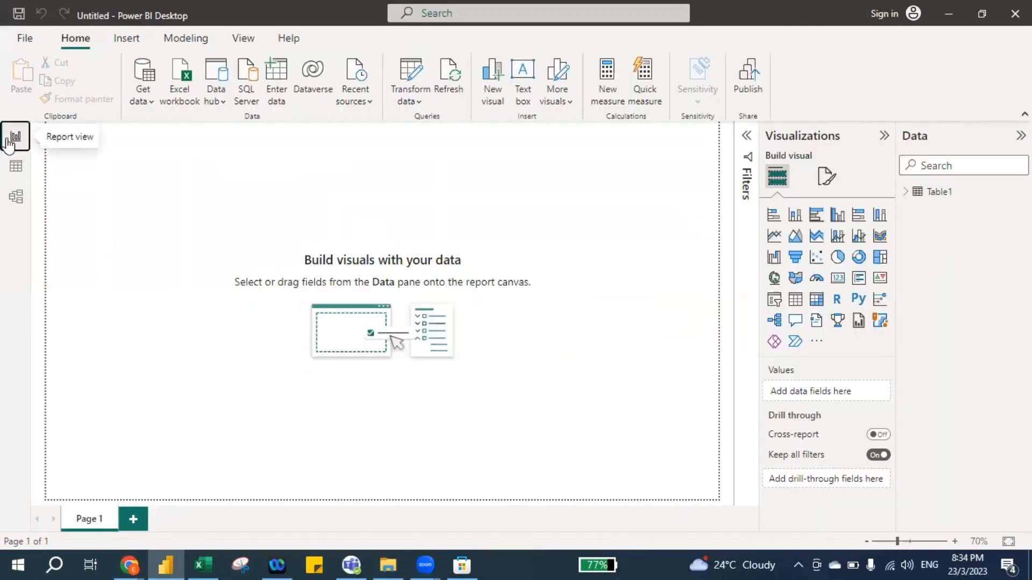
Step: Import the Financial Performance sheet from the Excel workbook Power BI 4 into the report
click(179, 94)
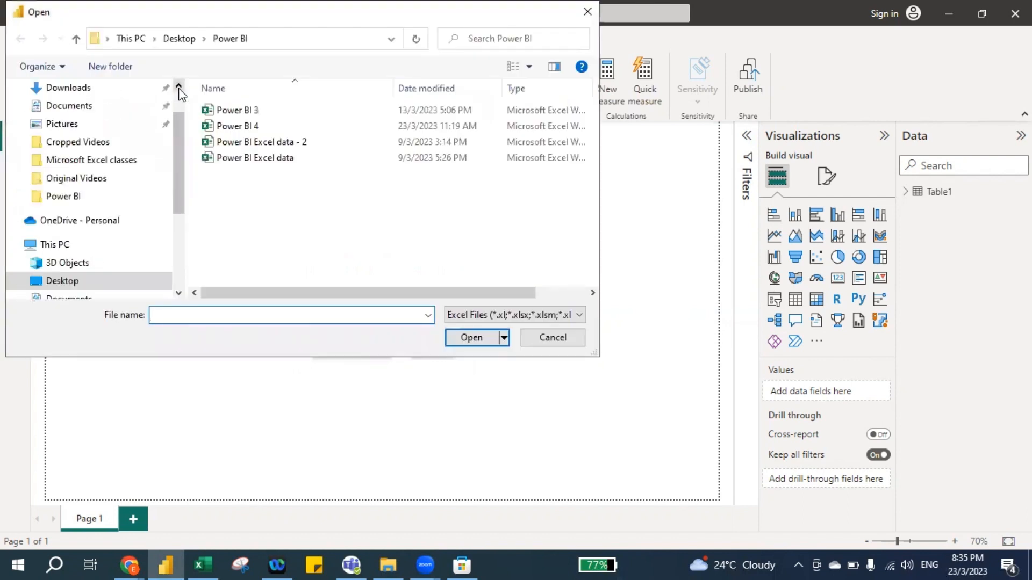
click(226, 128)
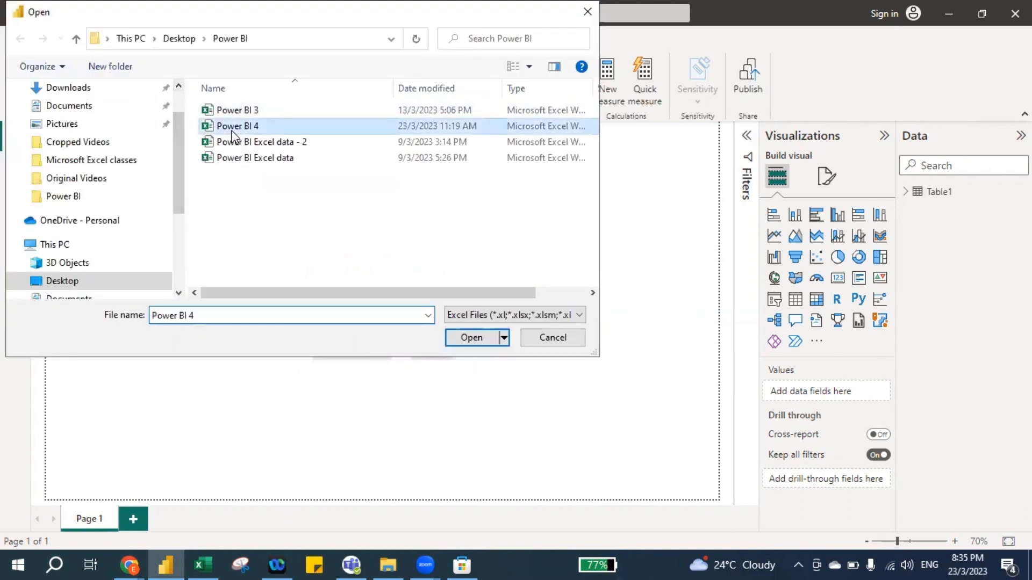
click(471, 338)
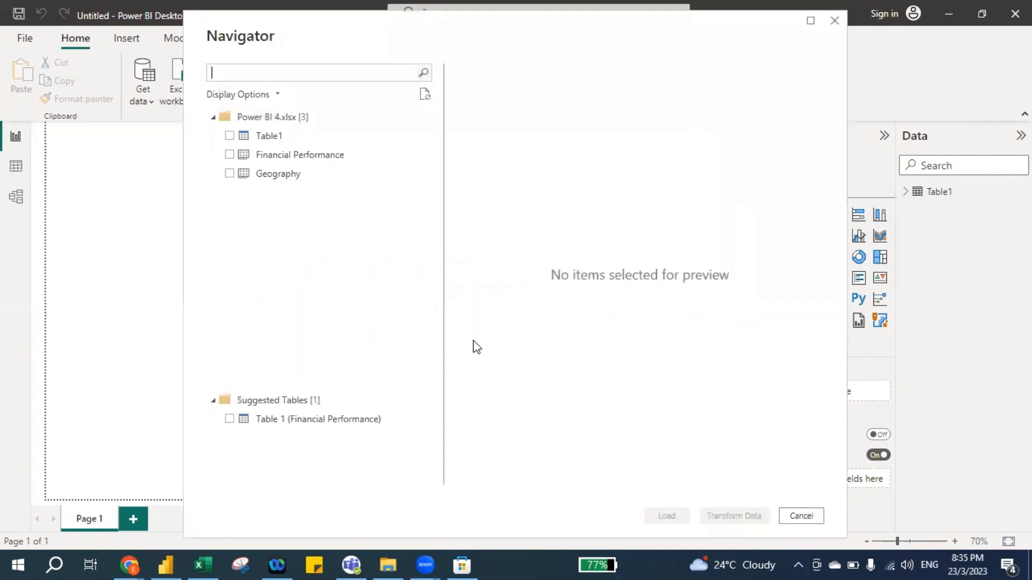
click(230, 155)
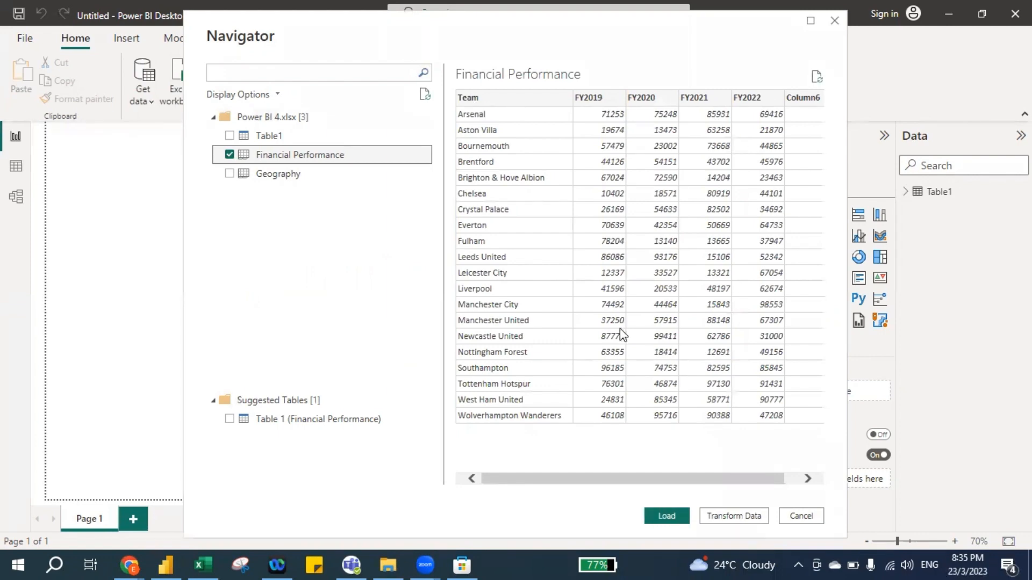
click(666, 516)
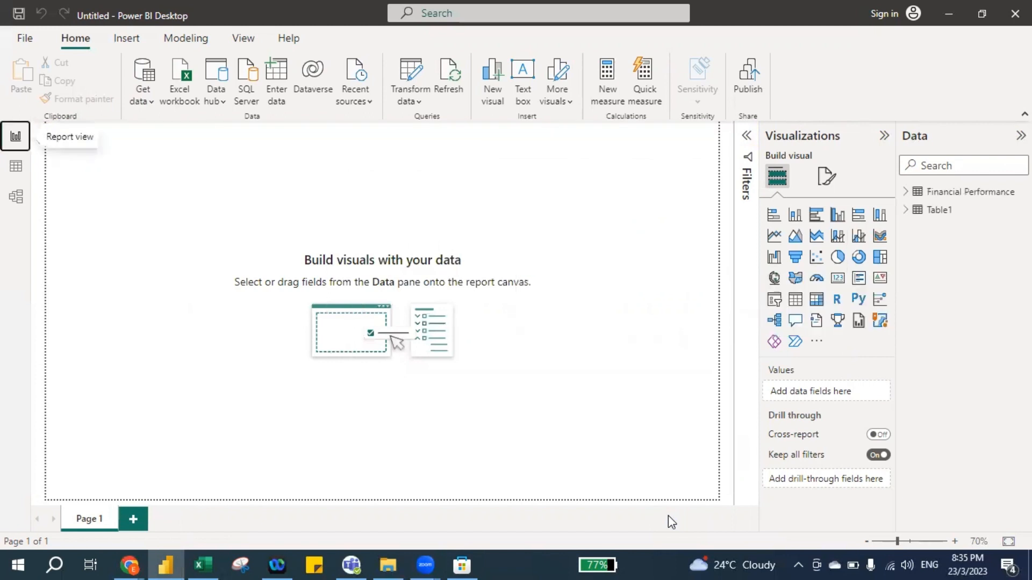
Step: Examine the relationship between Table1 and Financial Performance in the model view against the Excel data, and return to the report view
click(16, 197)
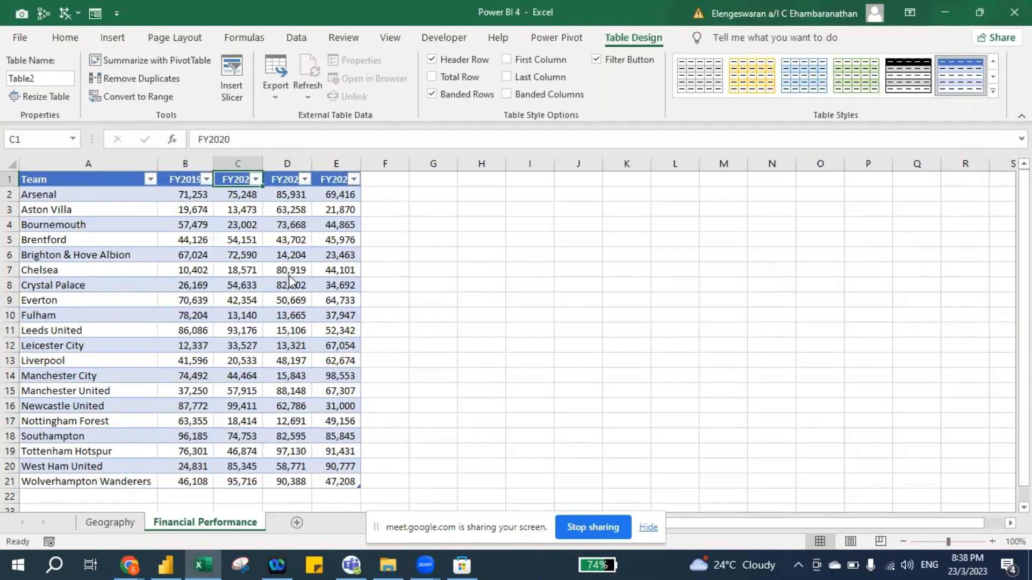
key(alt+Tab)
key(alt+Tab)
key(alt+Tab)
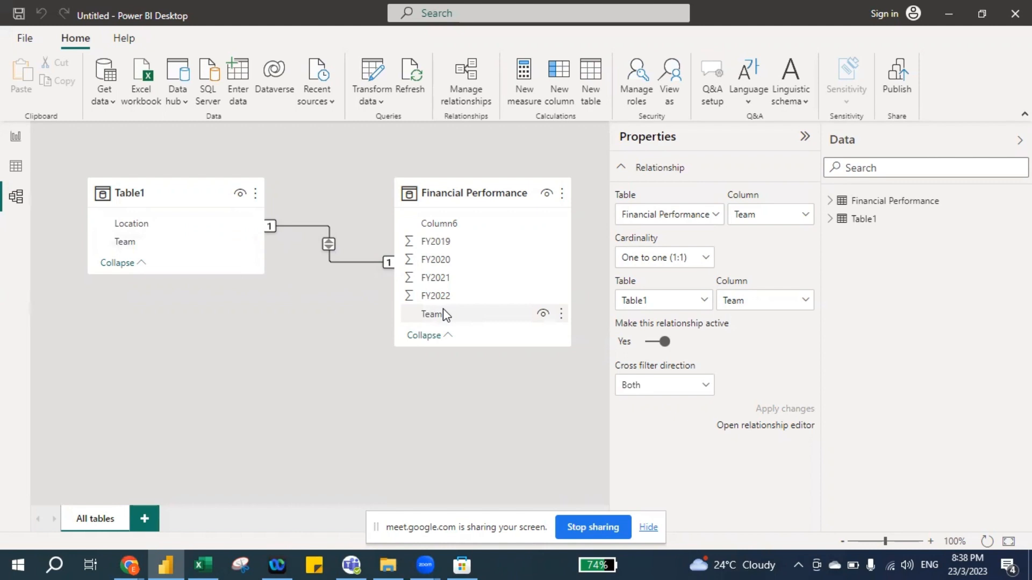
click(649, 525)
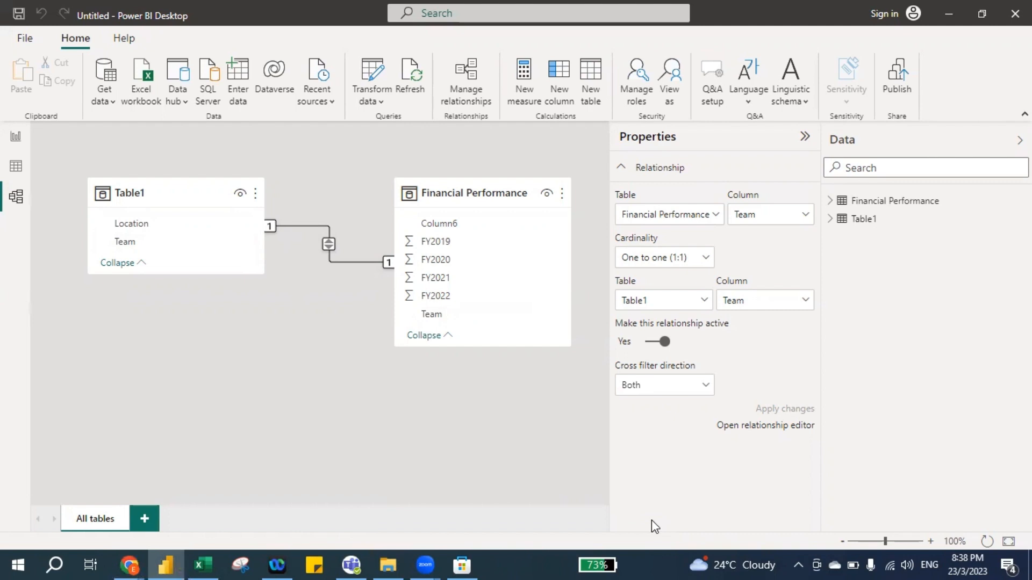
click(15, 141)
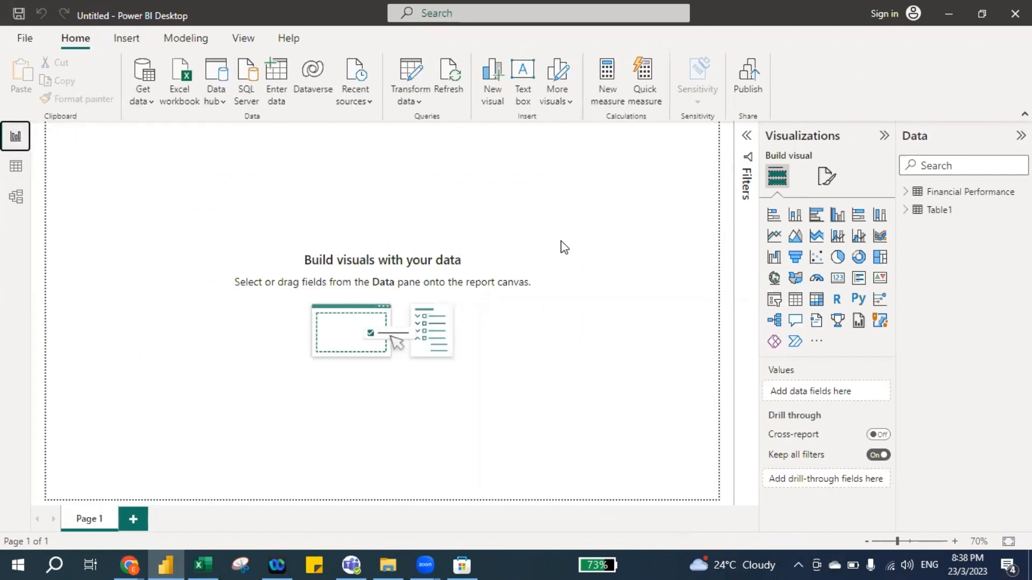
Step: Add a slicer on Table1's Location field to the report page and select Liverpool, followed by London, in it
click(906, 209)
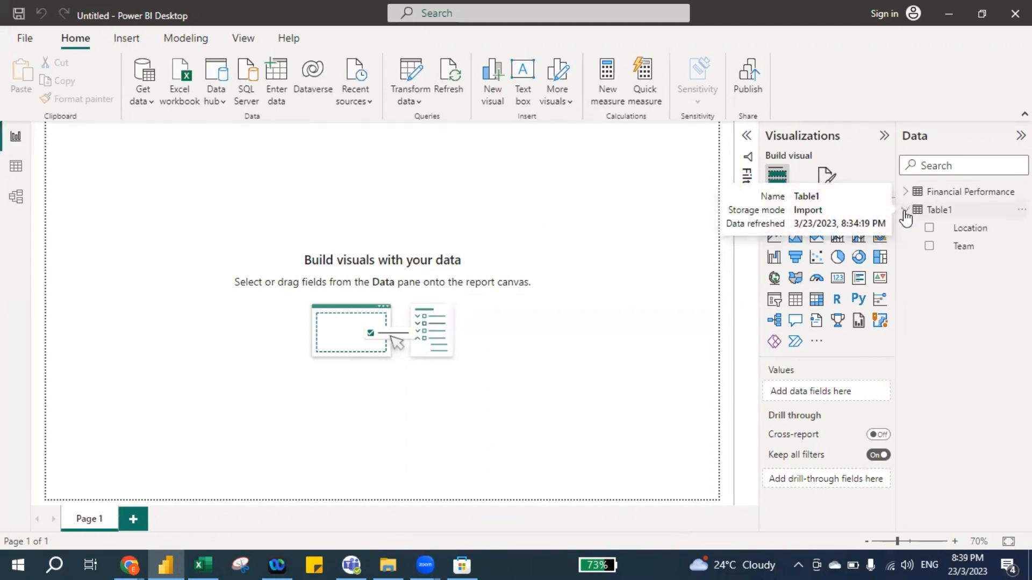
click(778, 302)
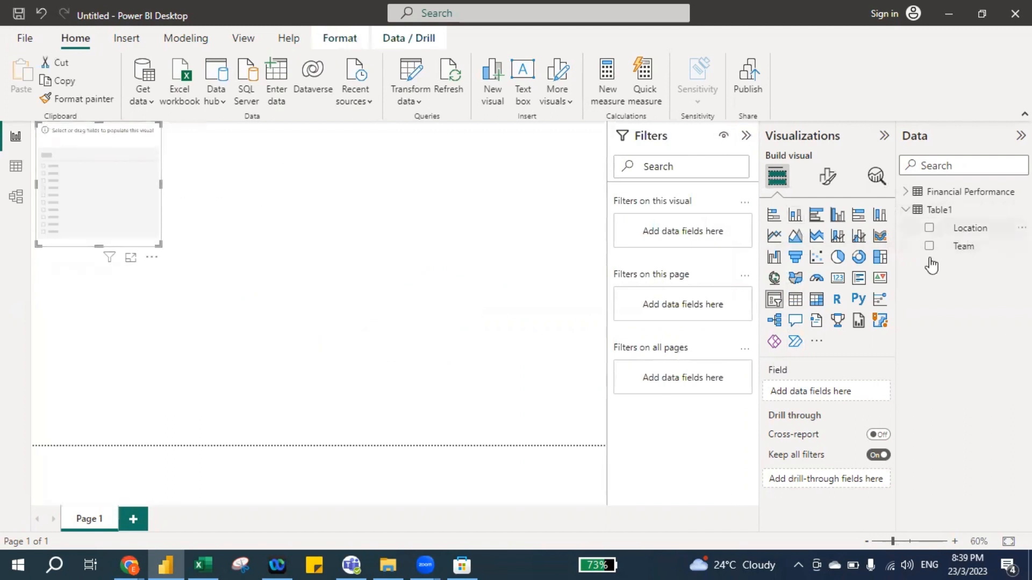
drag(967, 228, 817, 398)
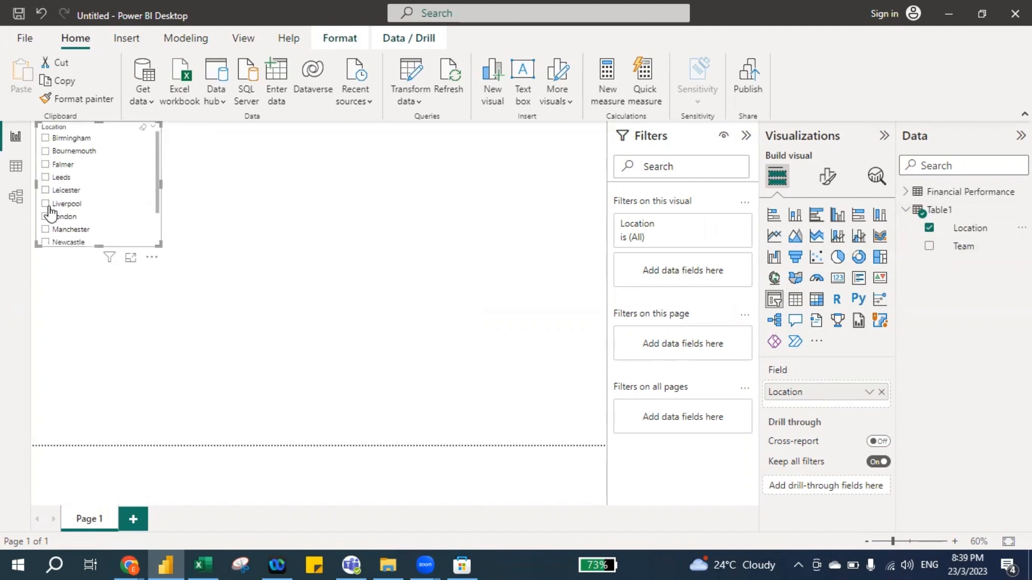
click(46, 204)
click(47, 216)
Step: Set the Location slicer's style to Tile
click(828, 175)
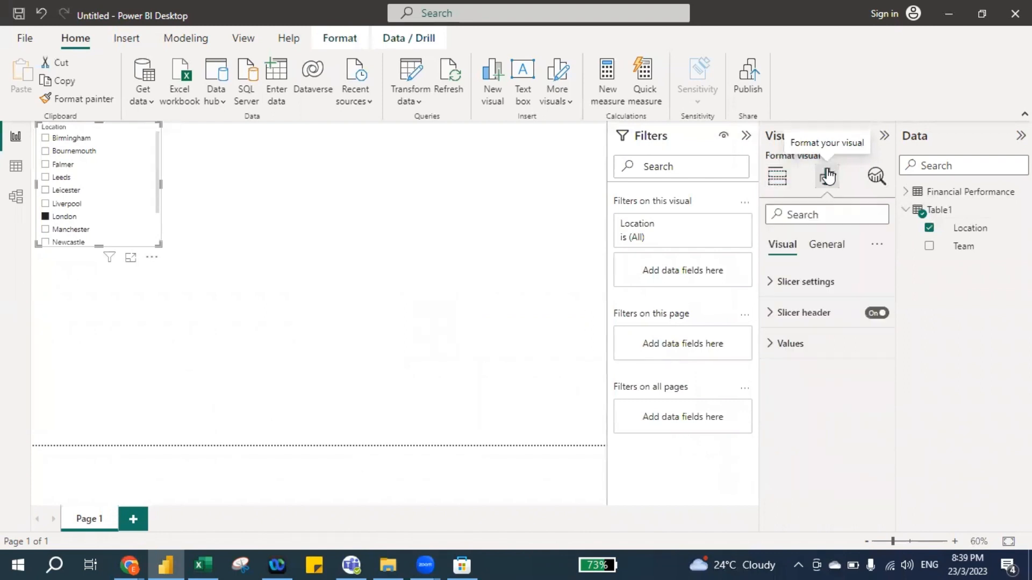
click(772, 289)
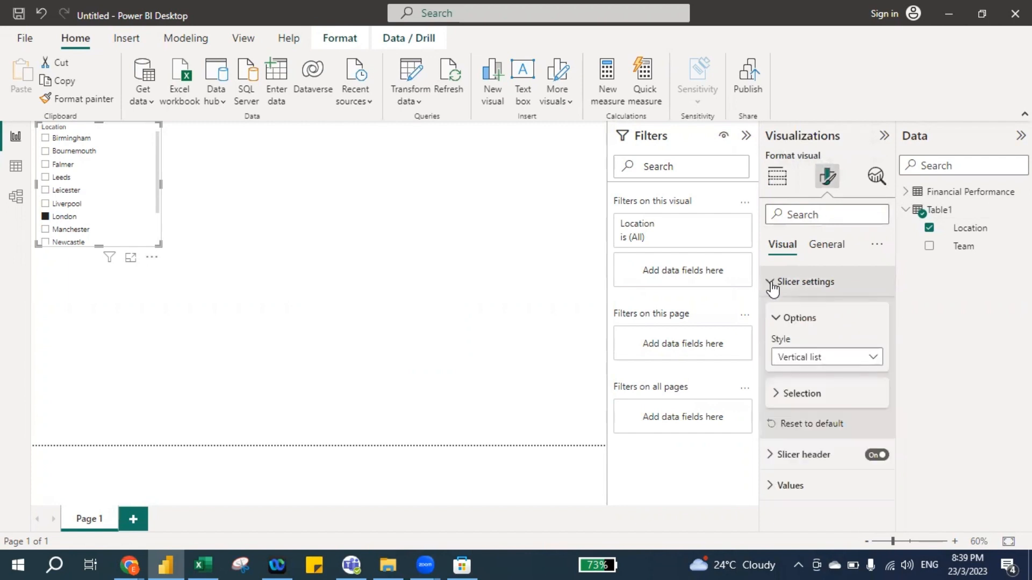
click(878, 364)
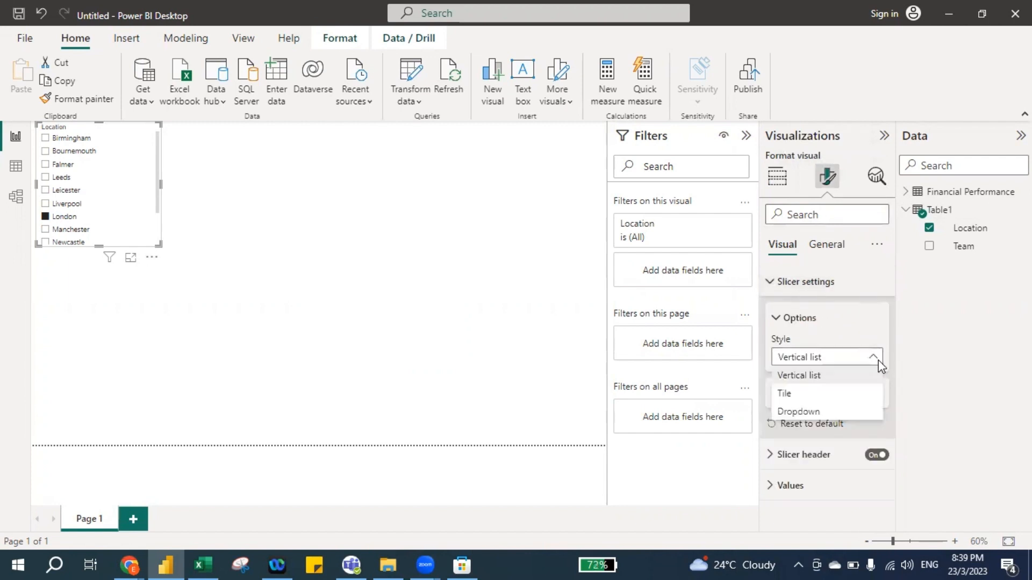
click(826, 397)
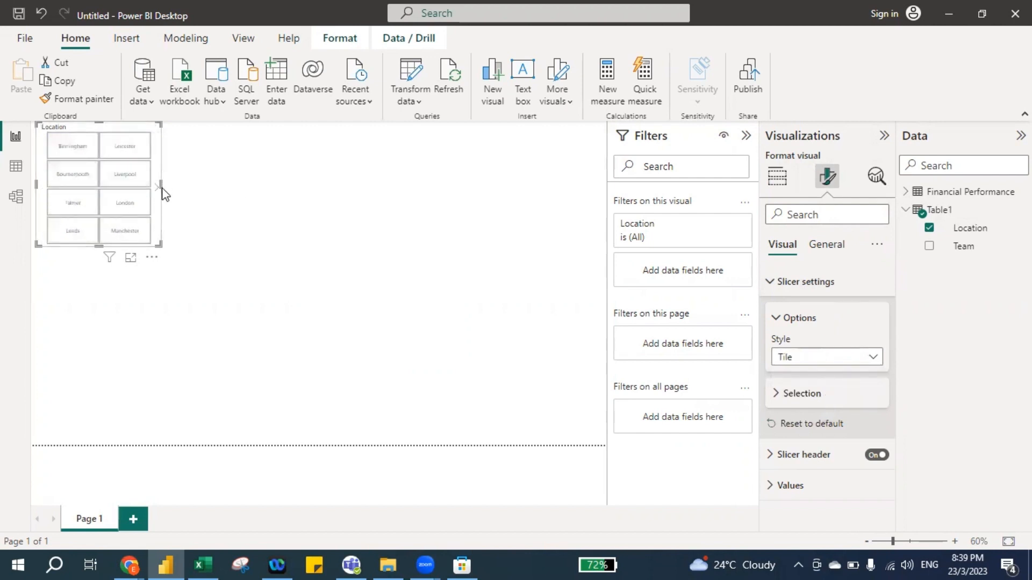
Step: Stretch the Location slicer across the full page width and reduce its height so the tiles form two rows
drag(160, 185, 594, 165)
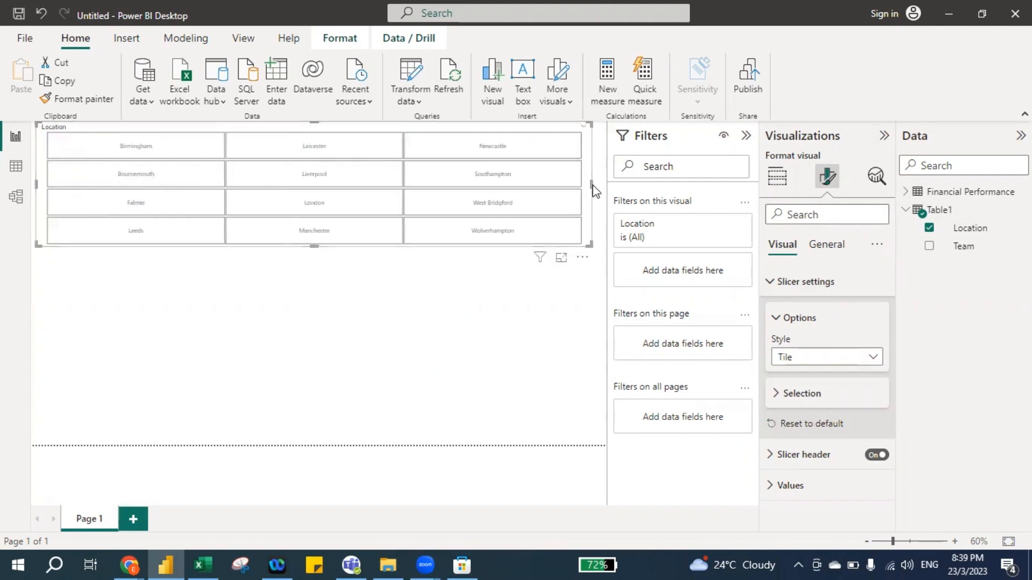
drag(592, 184, 621, 186)
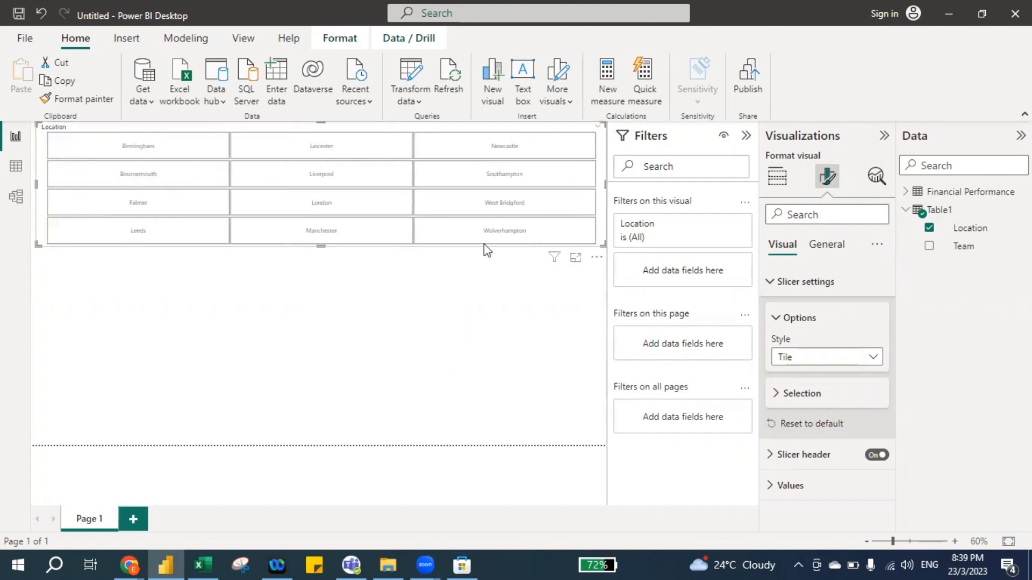
drag(320, 246, 317, 210)
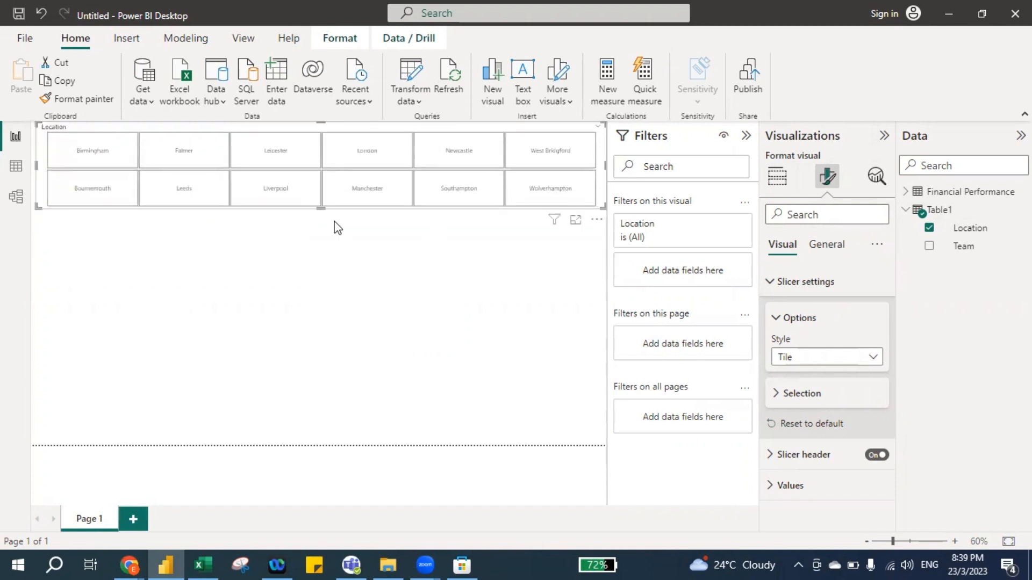
Step: Try out the Leicester and Liverpool tiles in the Location slicer
click(311, 161)
click(292, 201)
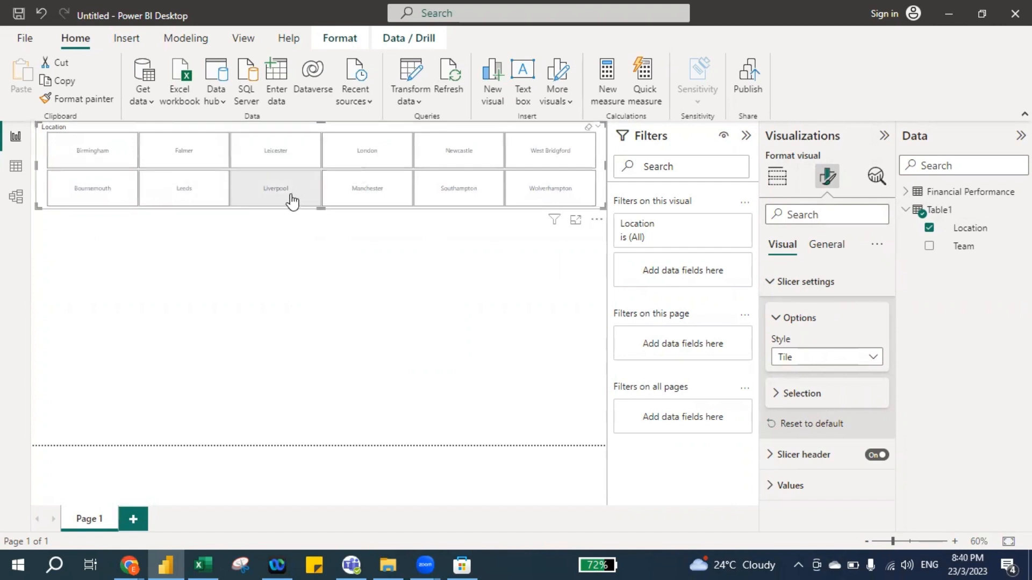
Step: Select Liverpool in the Location slicer and add a clustered column chart of Financial Performance's FY2019, FY2020, FY2021 and FY2022
click(291, 202)
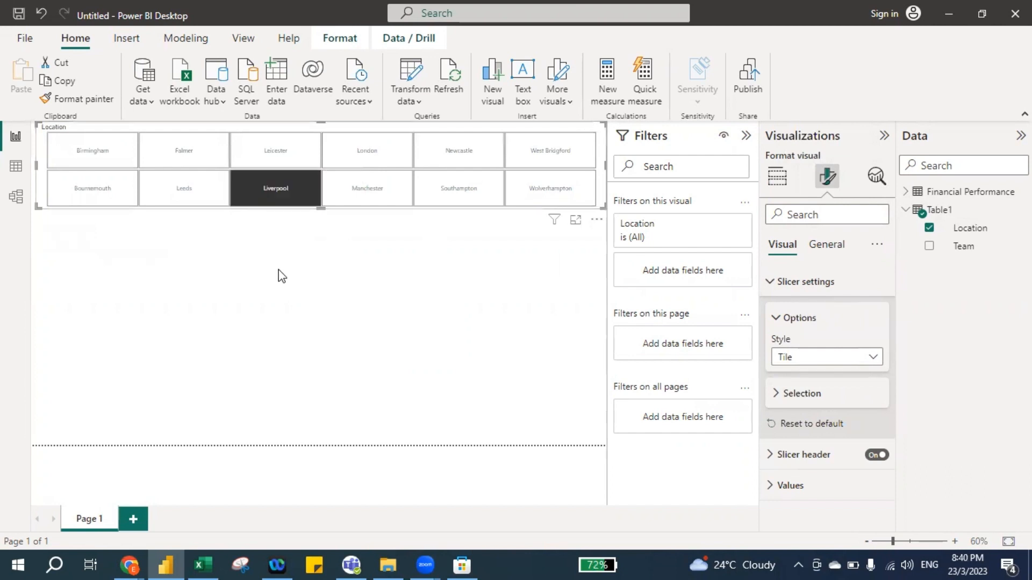
click(282, 272)
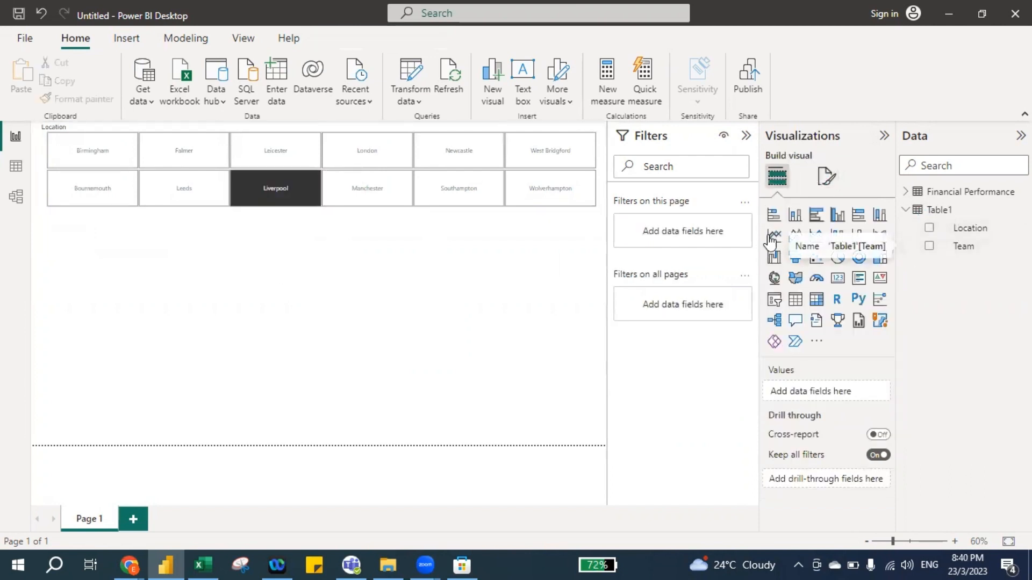
click(836, 215)
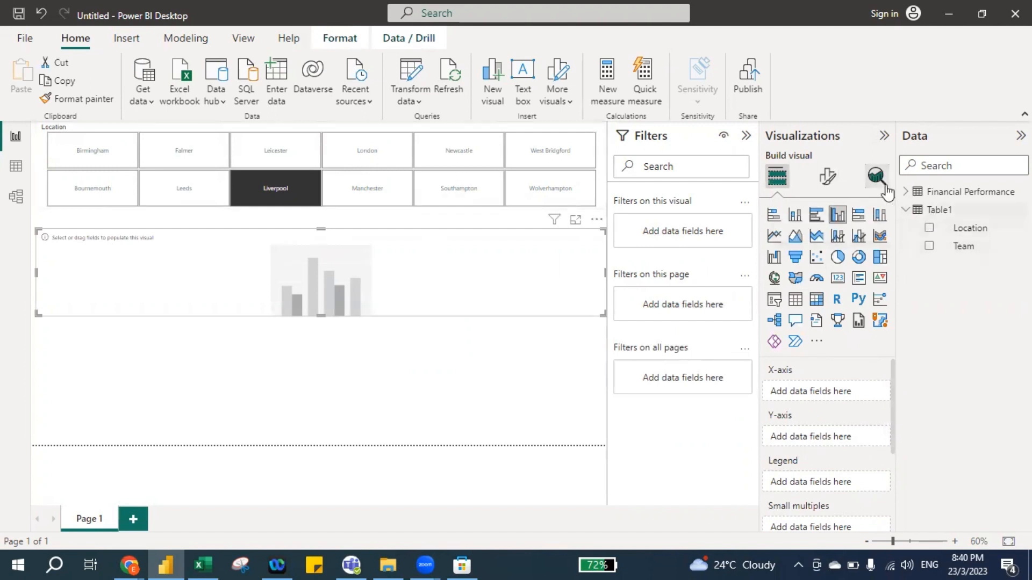
click(905, 192)
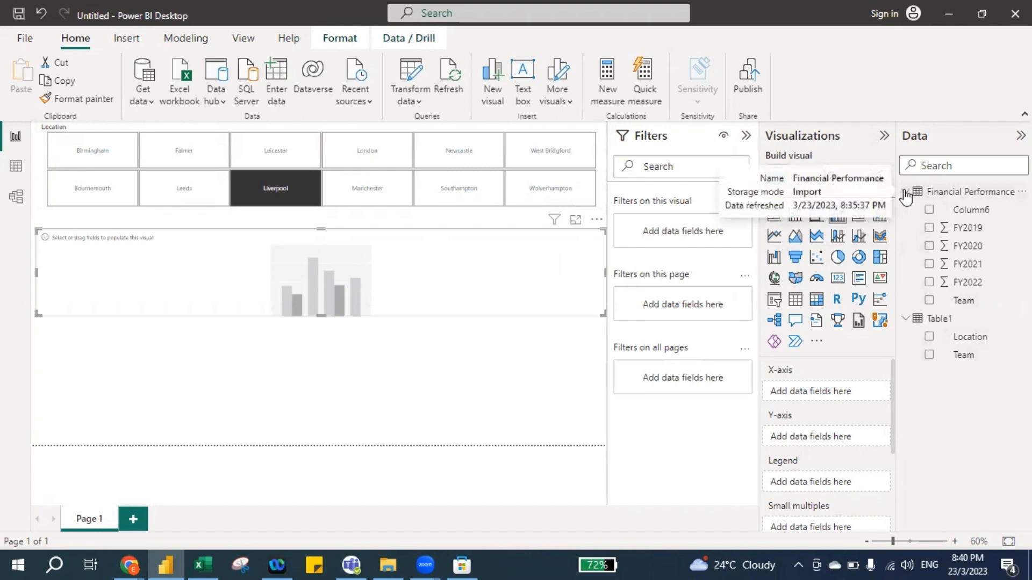
click(930, 228)
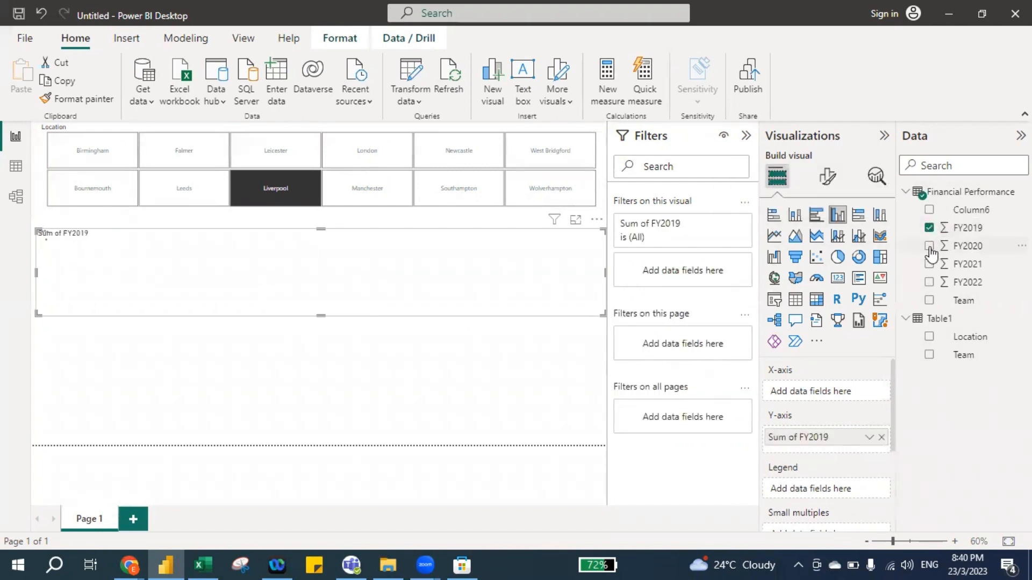
click(930, 246)
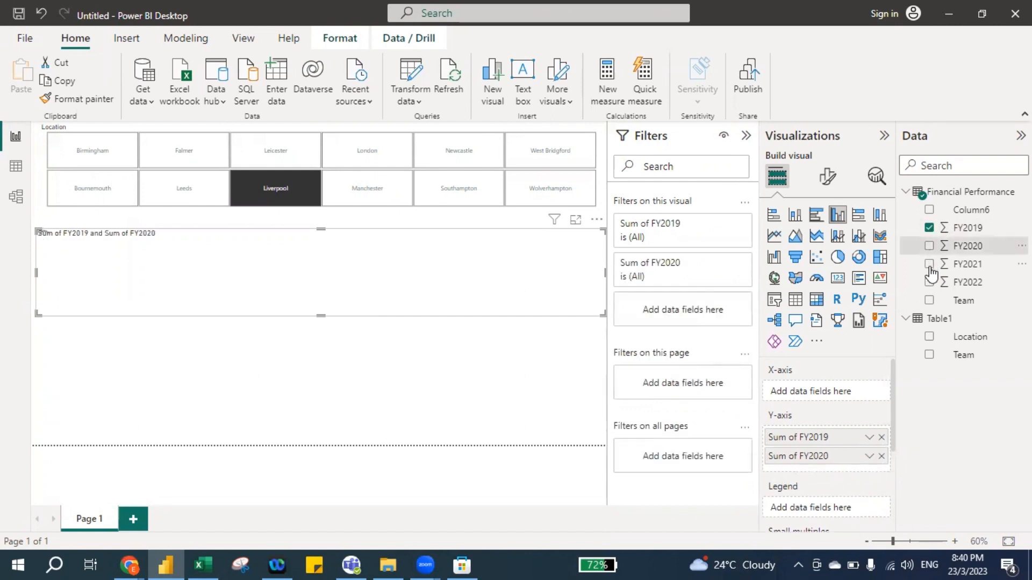
click(930, 265)
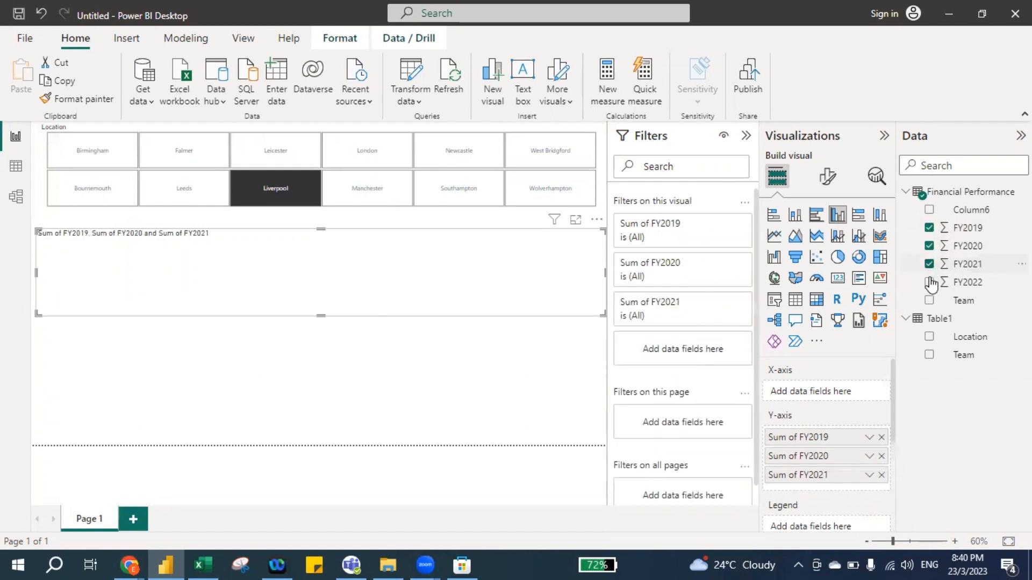
click(930, 283)
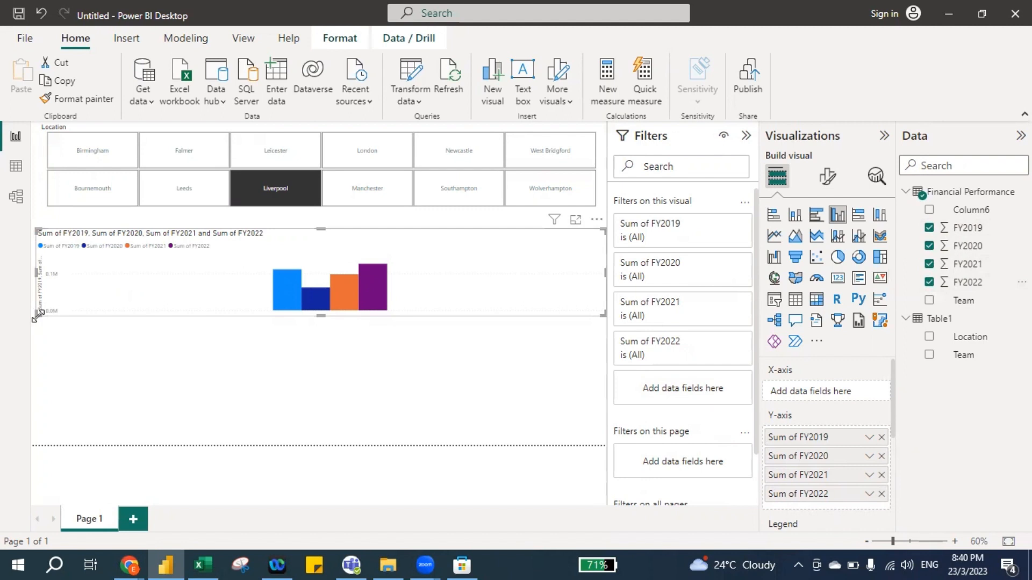
Step: Resize the column chart to cover the right-hand part of the page down to its lower edge, and inspect the FY2020 and FY2022 columns
drag(39, 317, 268, 449)
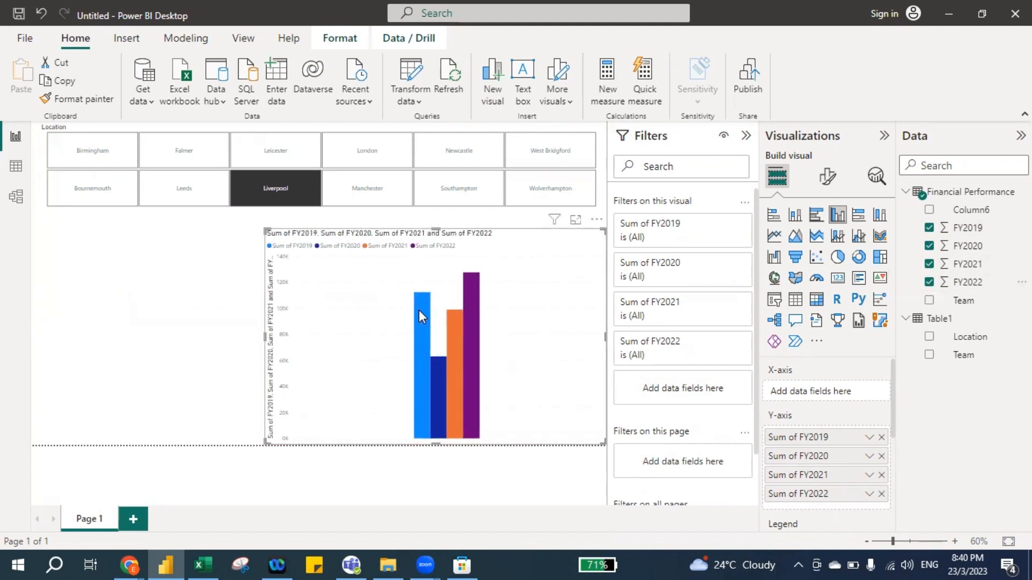
mouse_move(436, 376)
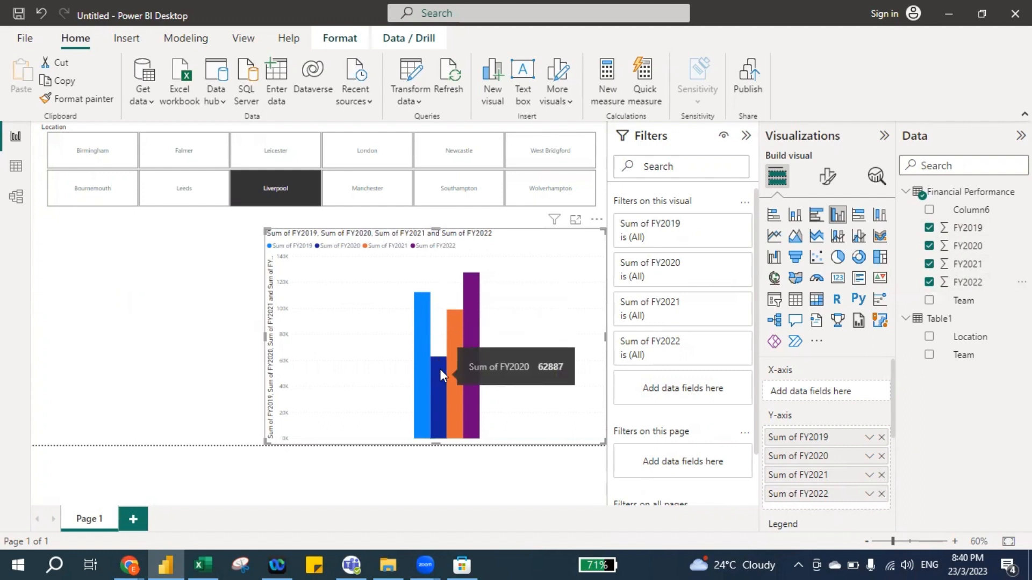
mouse_move(472, 301)
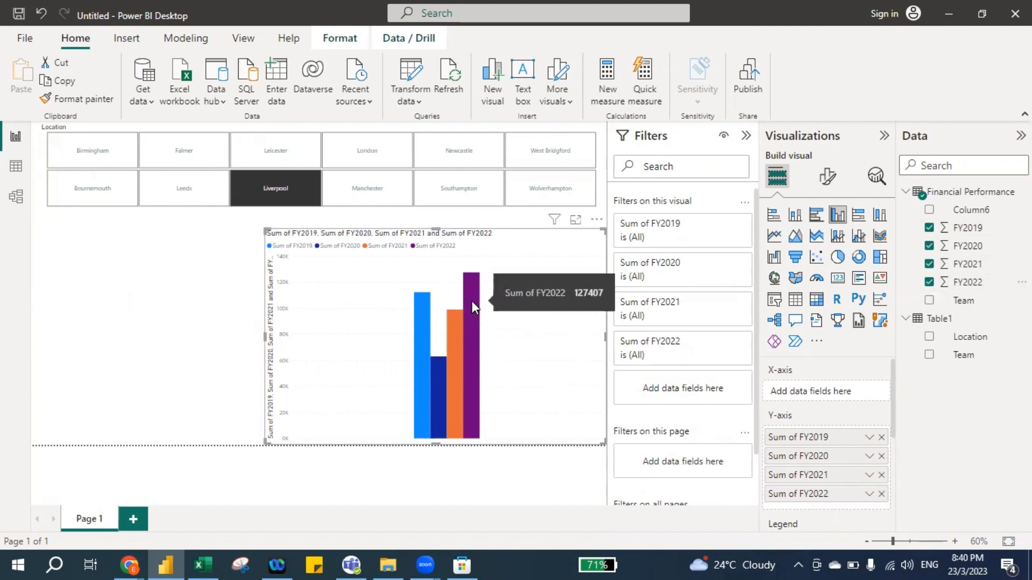
Step: Rename the chart's Sum of FY2019 value to FY2019
double_click(803, 438)
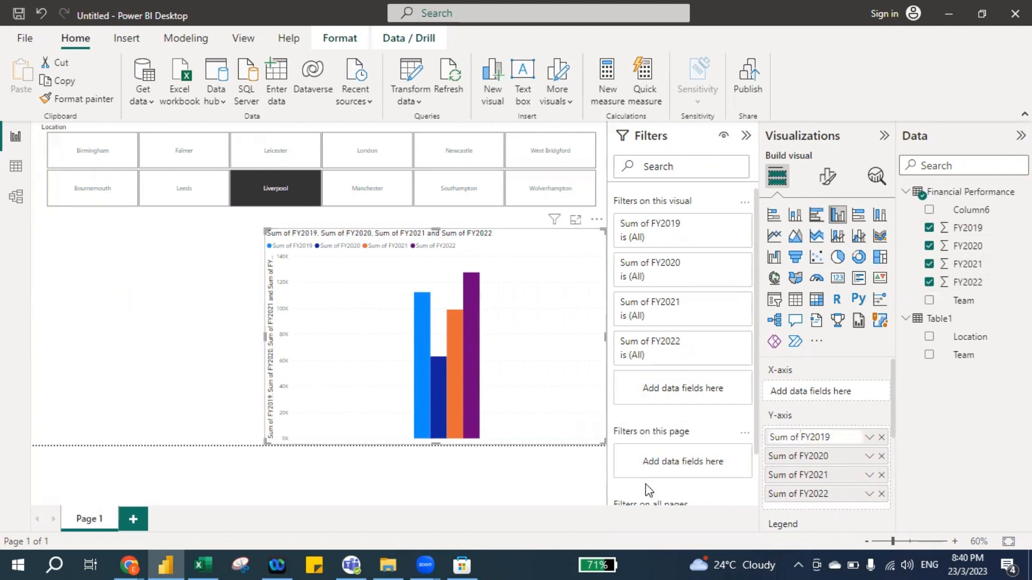
key(shift+Home)
key(BackSpace)
key(Return)
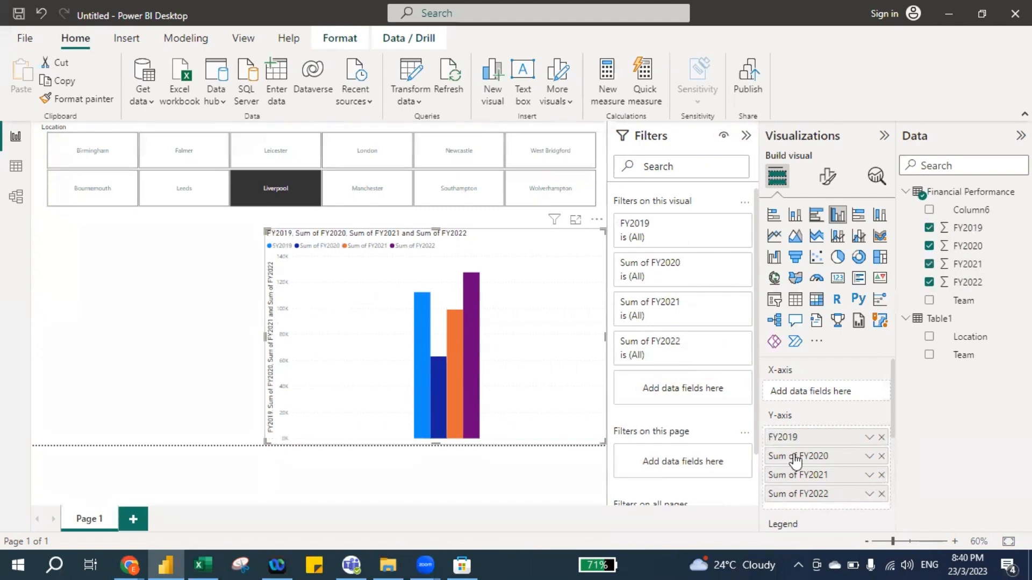
Step: Rename the chart's Sum of FY2020 value to FY2020
double_click(795, 456)
click(795, 456)
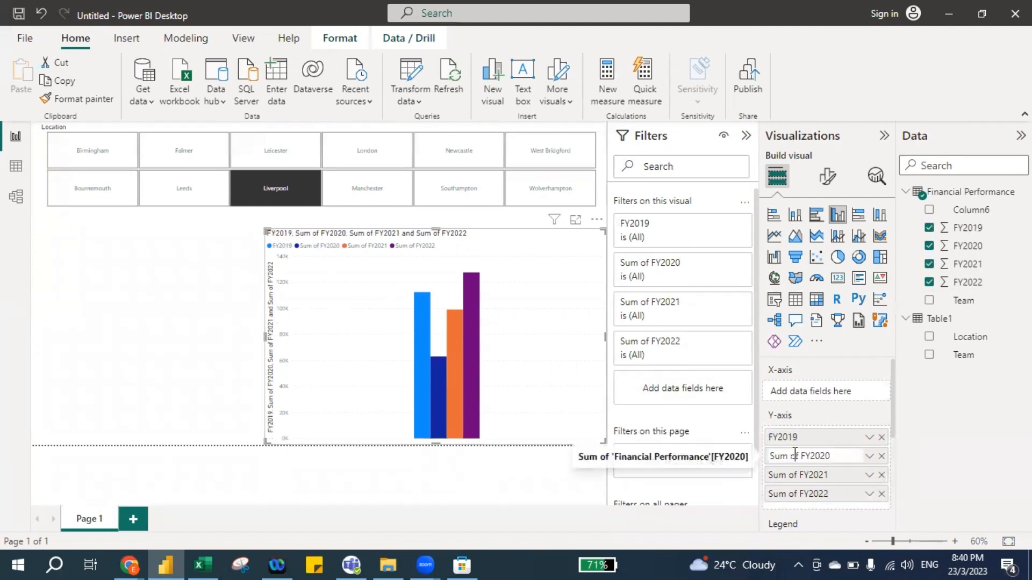
double_click(794, 455)
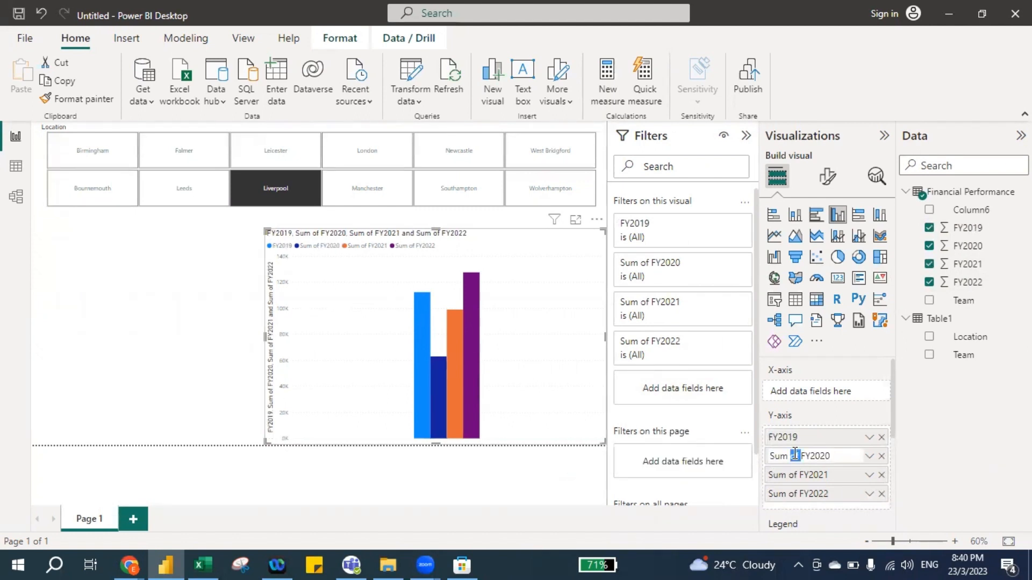
key(BackSpace)
key(Delete)
key(BackSpace)
key(BackSpace)
key(BackSpace)
key(BackSpace)
key(Return)
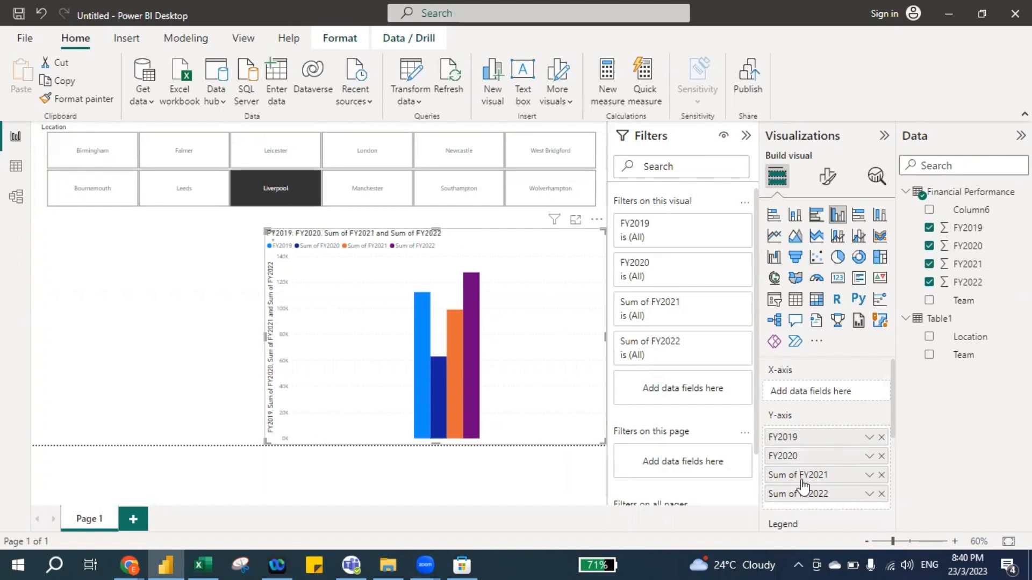
Step: Rename the chart's Sum of FY2021 value to FY2021
double_click(802, 475)
click(802, 475)
key(shift+Home)
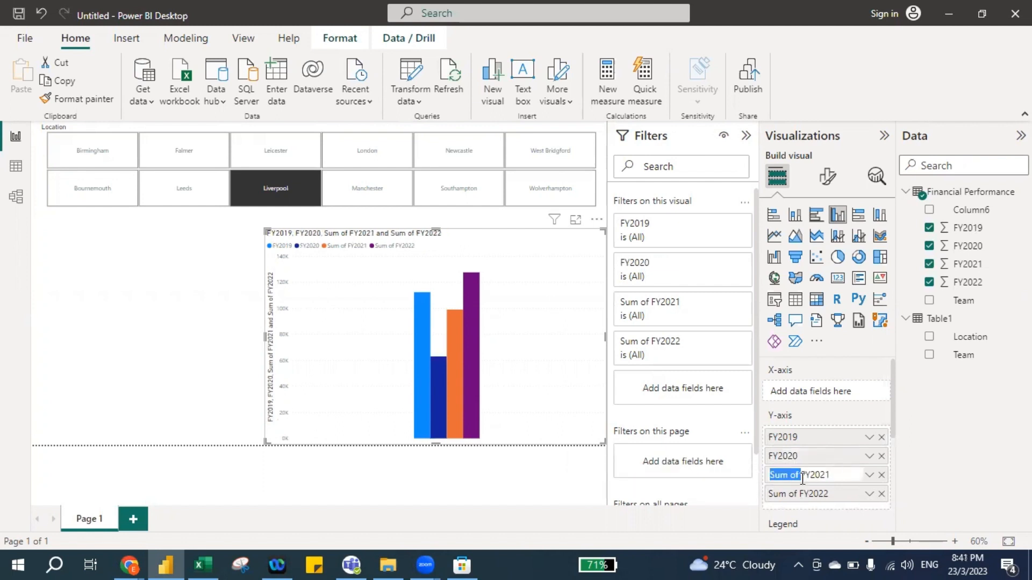
key(BackSpace)
key(Return)
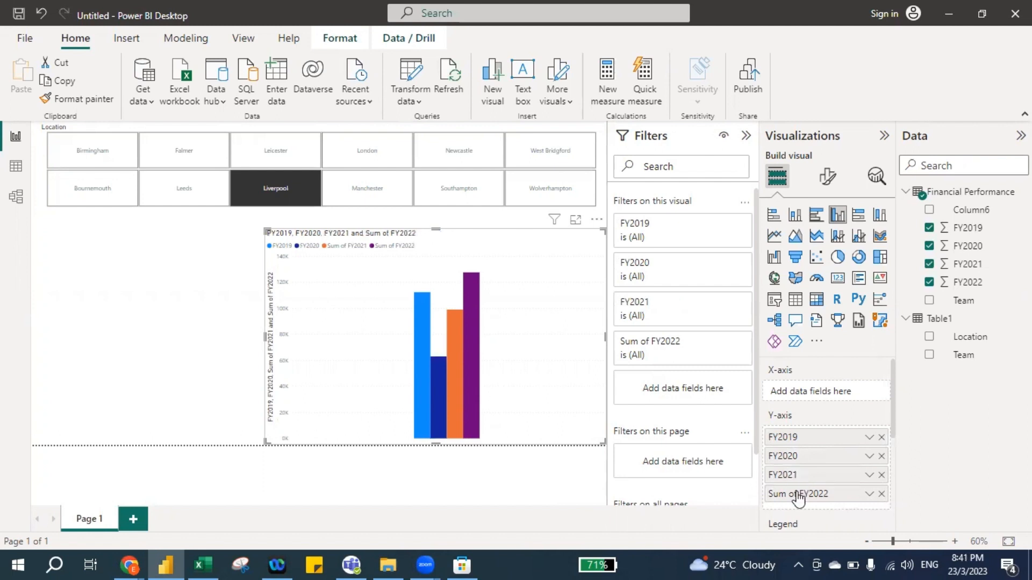
Step: Rename the chart's Sum of FY2022 value to FY2022 and deselect the chart
double_click(799, 494)
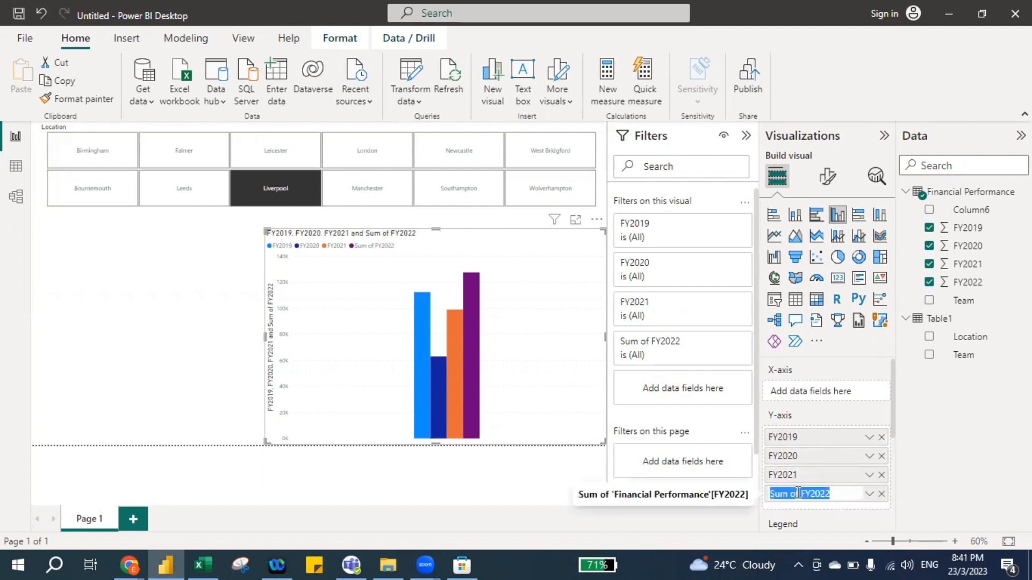
click(798, 493)
key(ctrl+shift+Left)
key(ctrl+shift+Left)
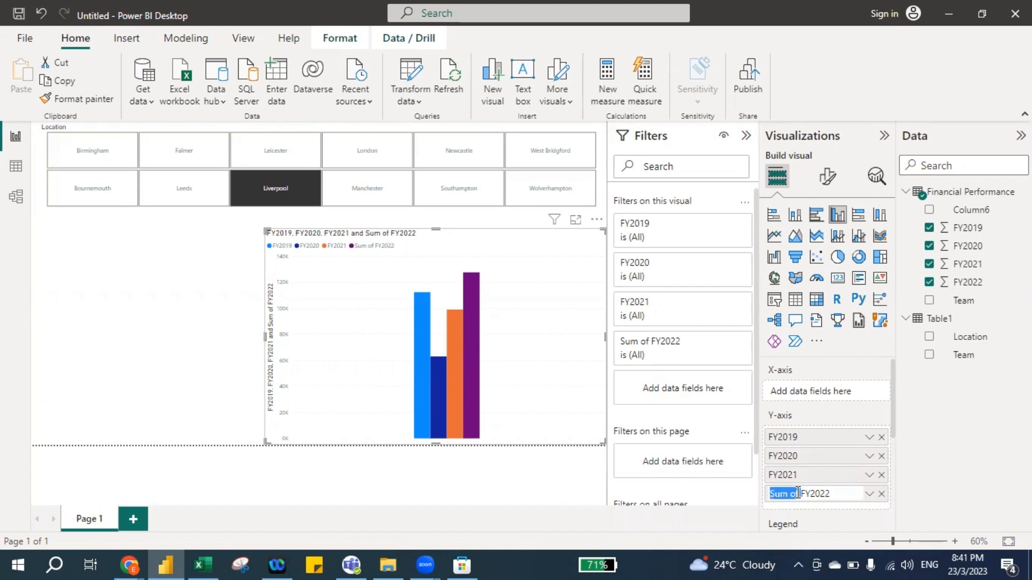
key(BackSpace)
key(Return)
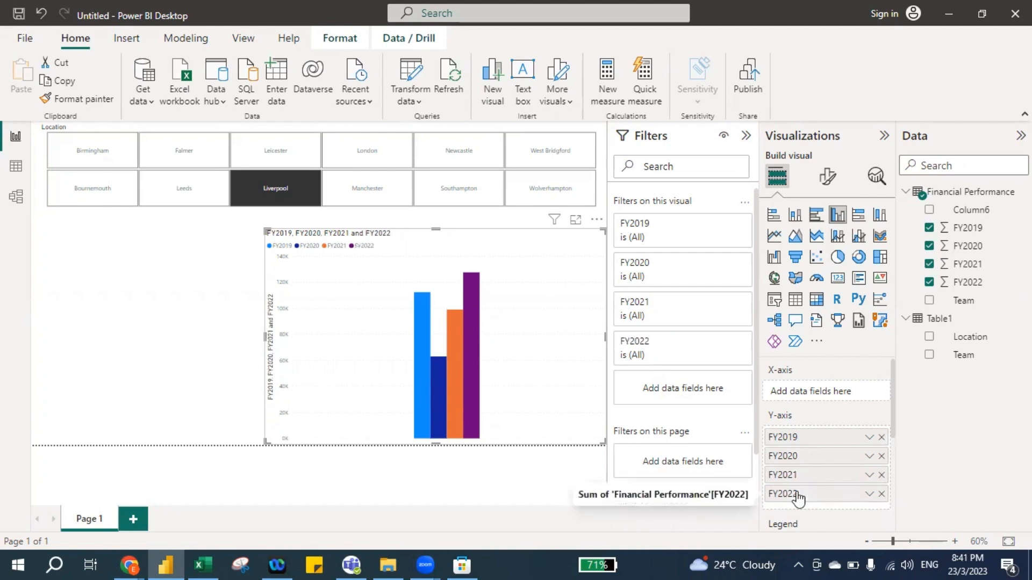
click(150, 226)
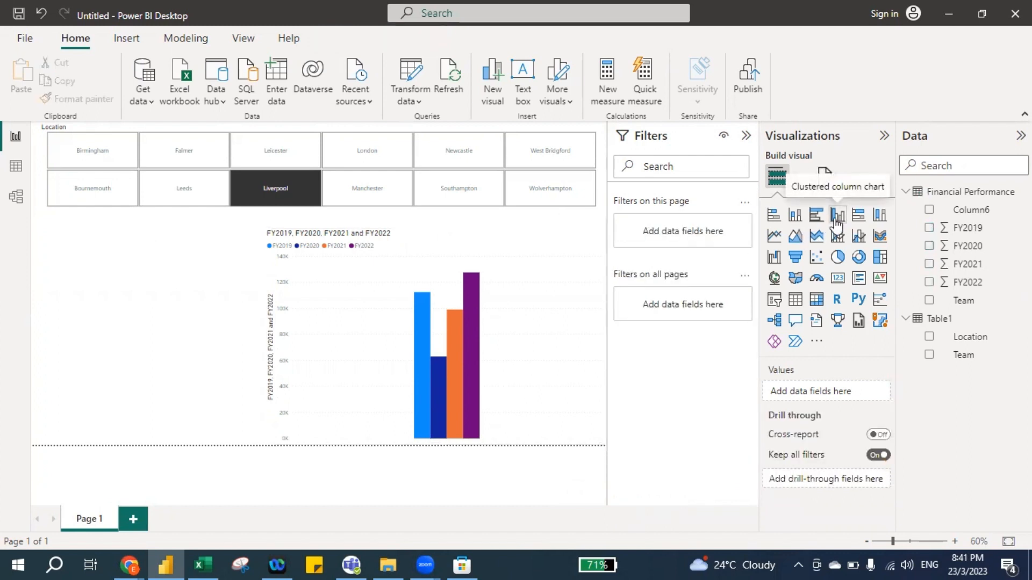
Step: Turn on data labels for the clustered column chart
click(521, 359)
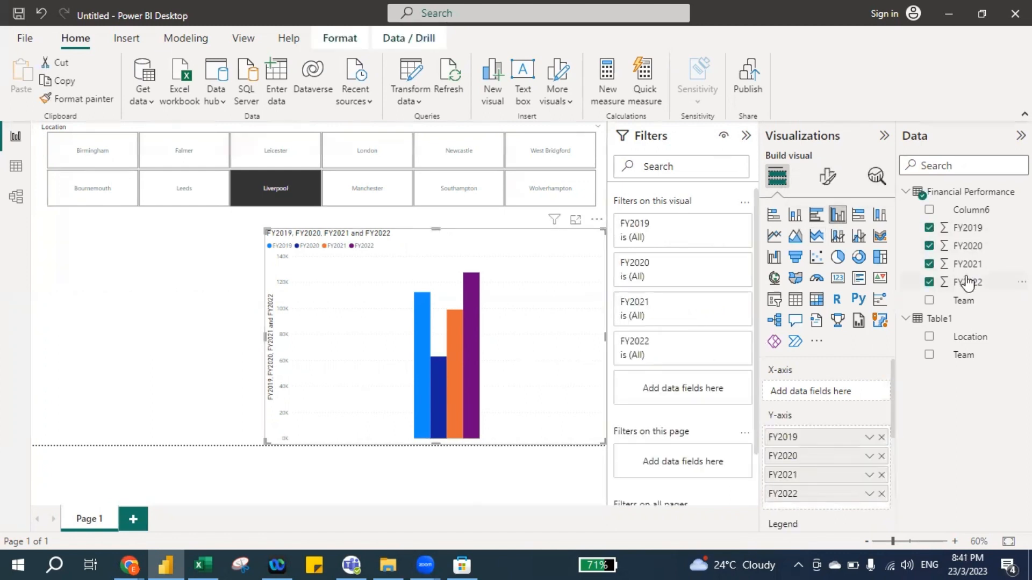
mouse_move(455, 395)
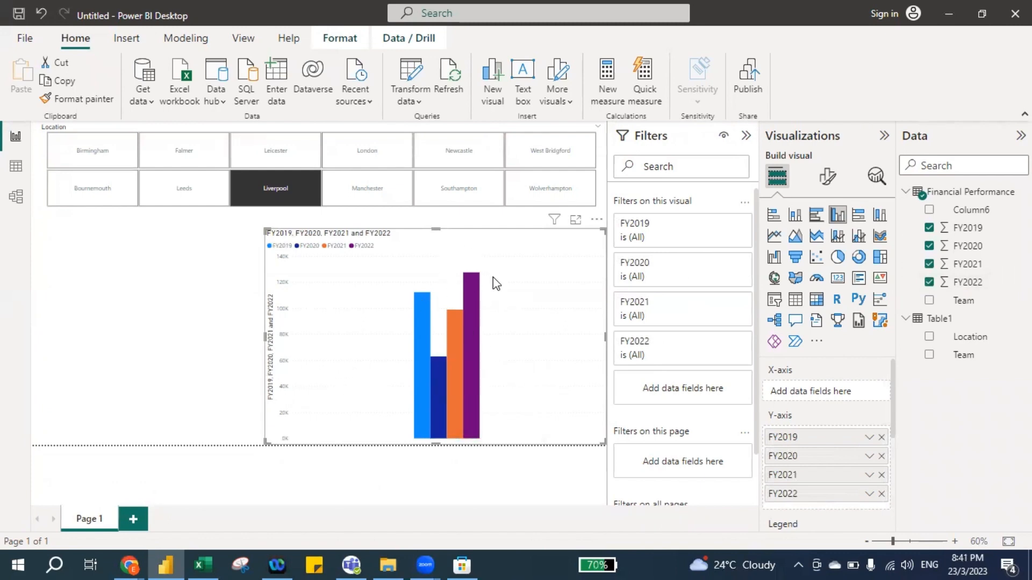
click(829, 184)
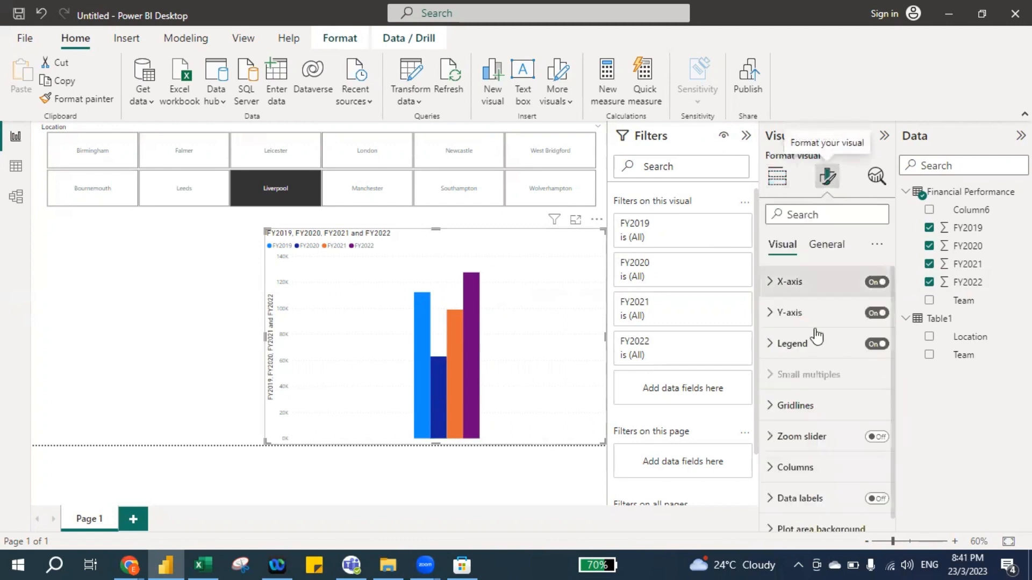
click(878, 499)
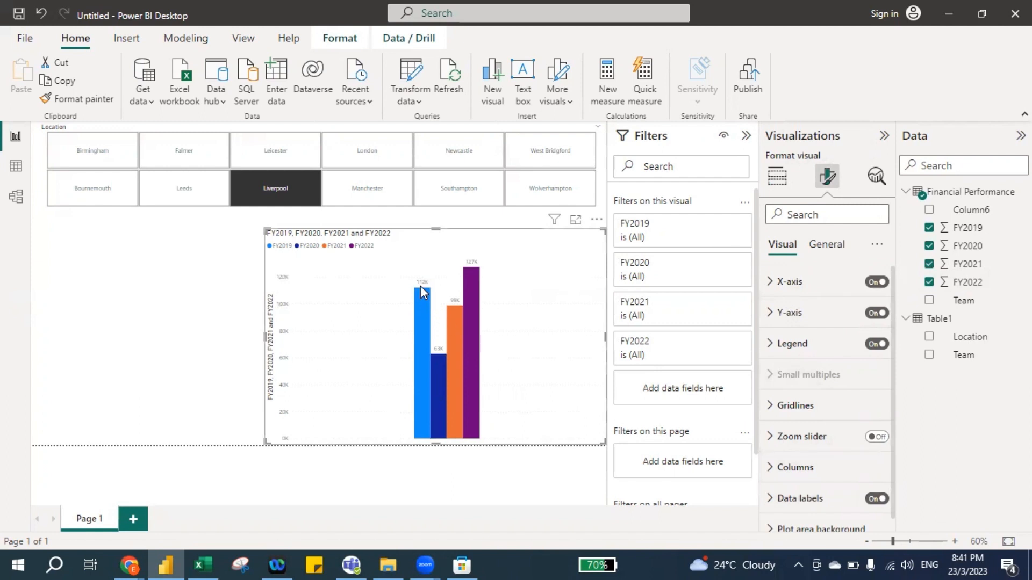
Step: Extend the column chart upward to just below the Location slicer, and select Leicester in the slicer
drag(260, 224, 261, 203)
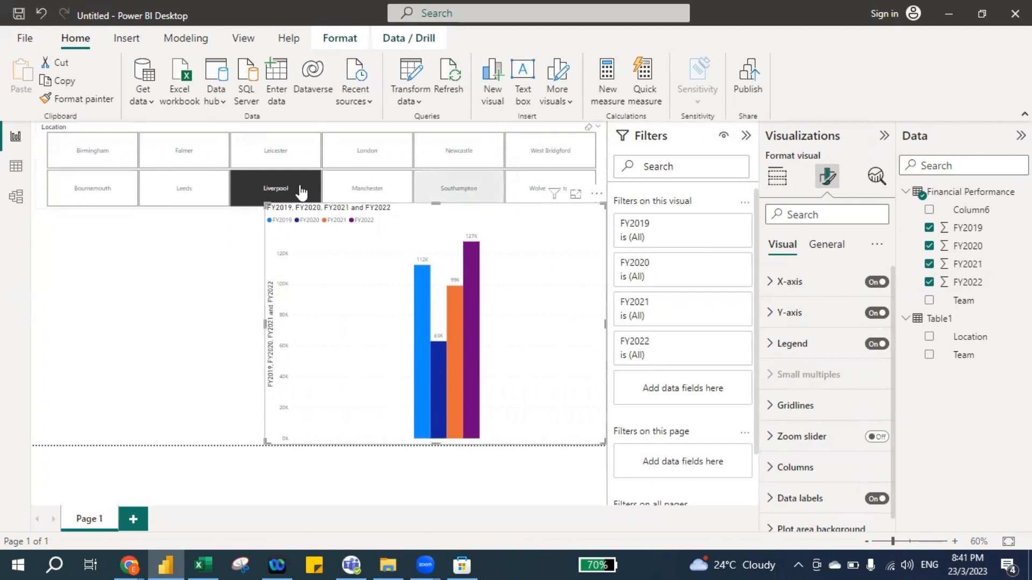
click(270, 169)
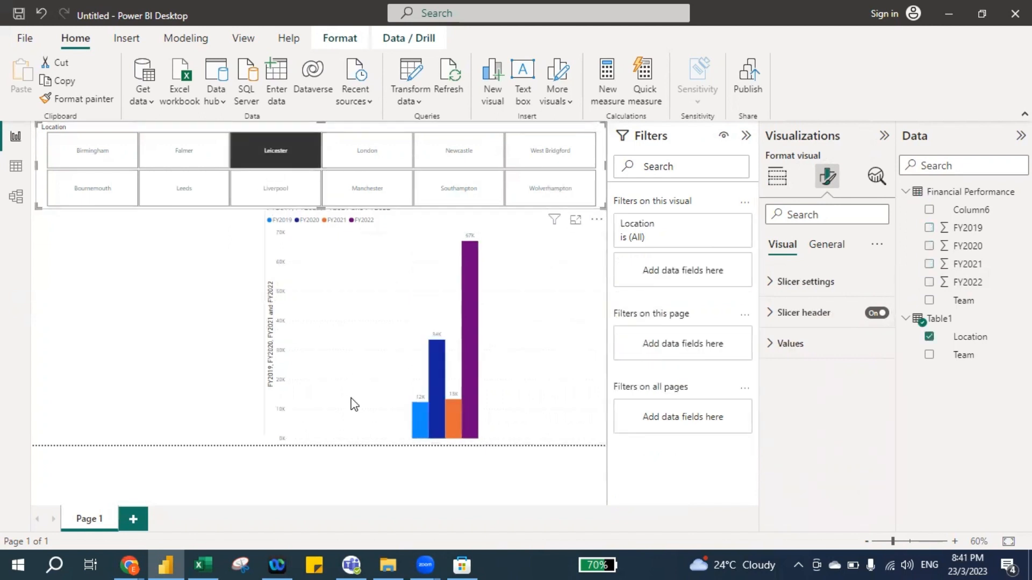
click(268, 243)
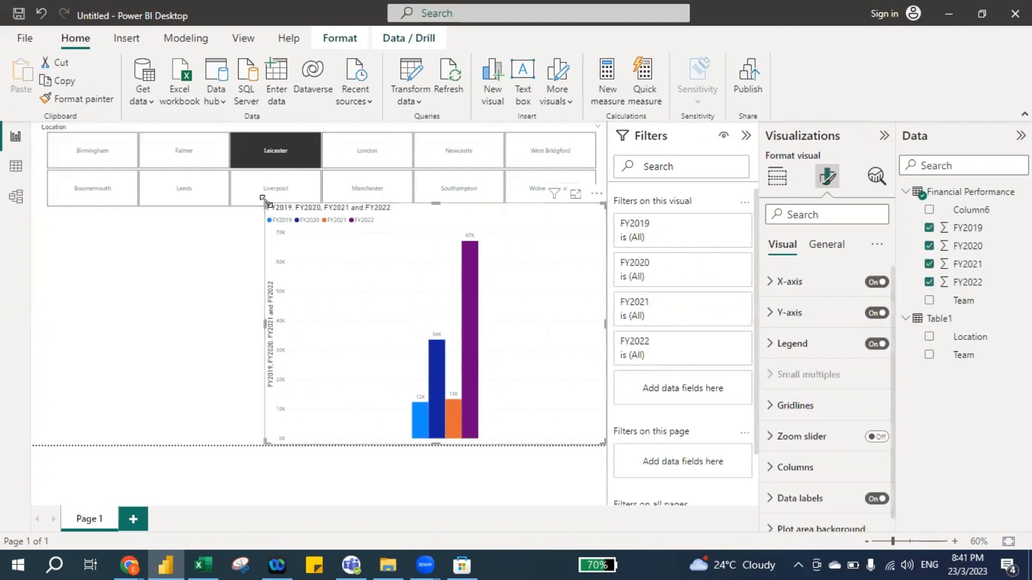
drag(266, 217, 266, 212)
click(212, 249)
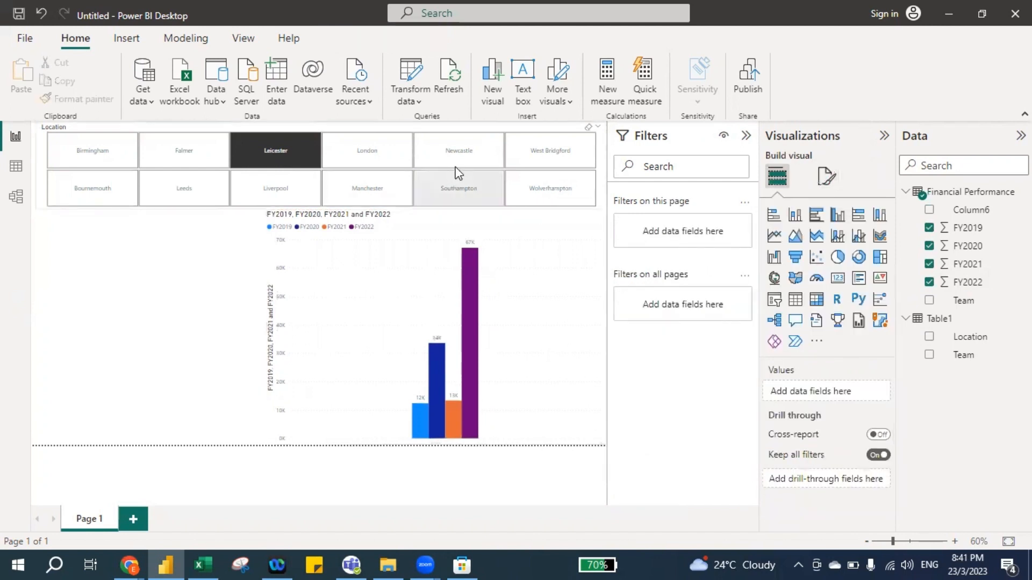
Step: Select London in the Location slicer and inspect the FY2021 column's value in the chart
click(393, 164)
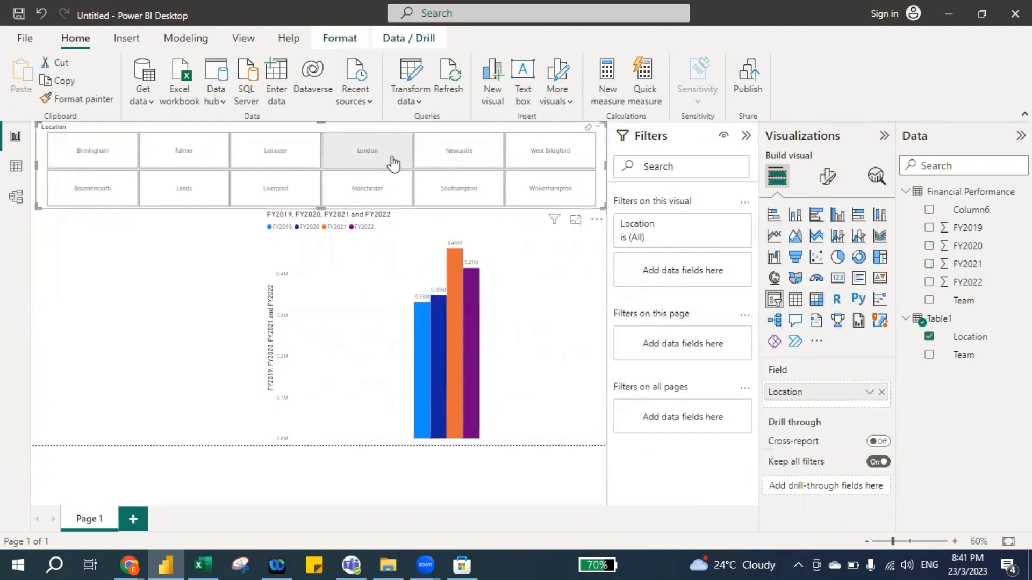
click(395, 165)
mouse_move(472, 269)
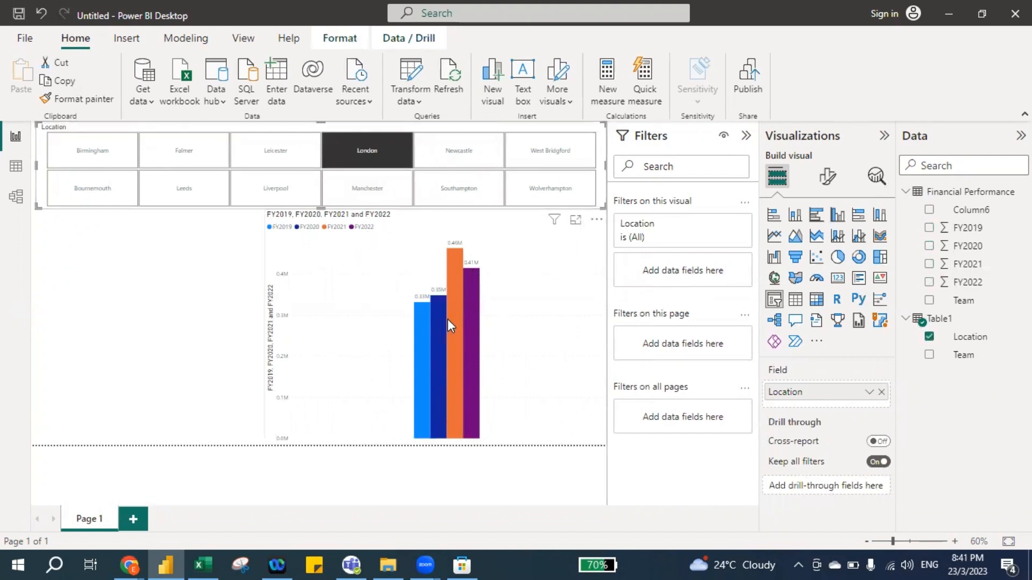
mouse_move(450, 325)
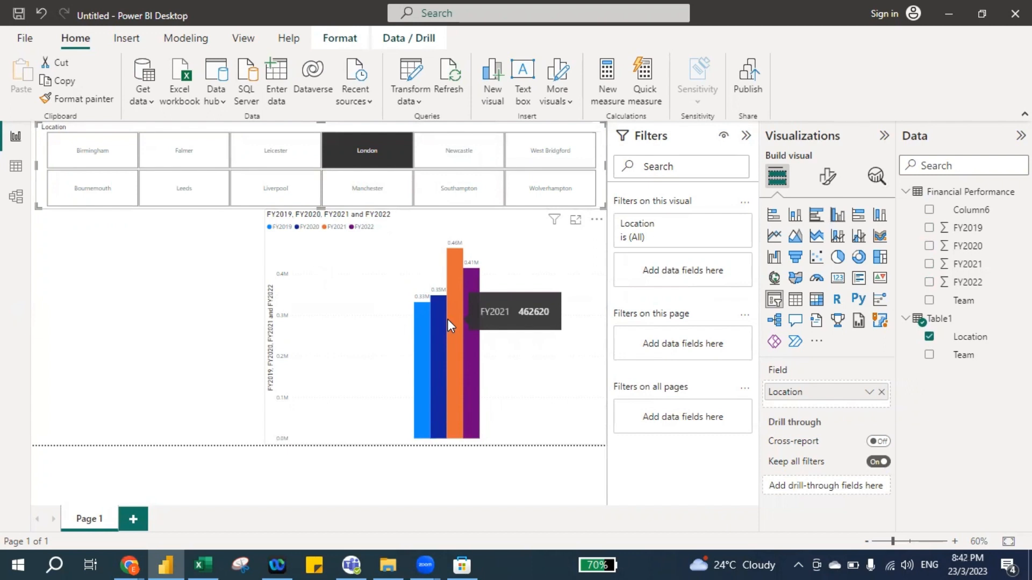
Step: Add a filled map in the empty area beside the column chart, using Table1's Location field as its location
click(133, 346)
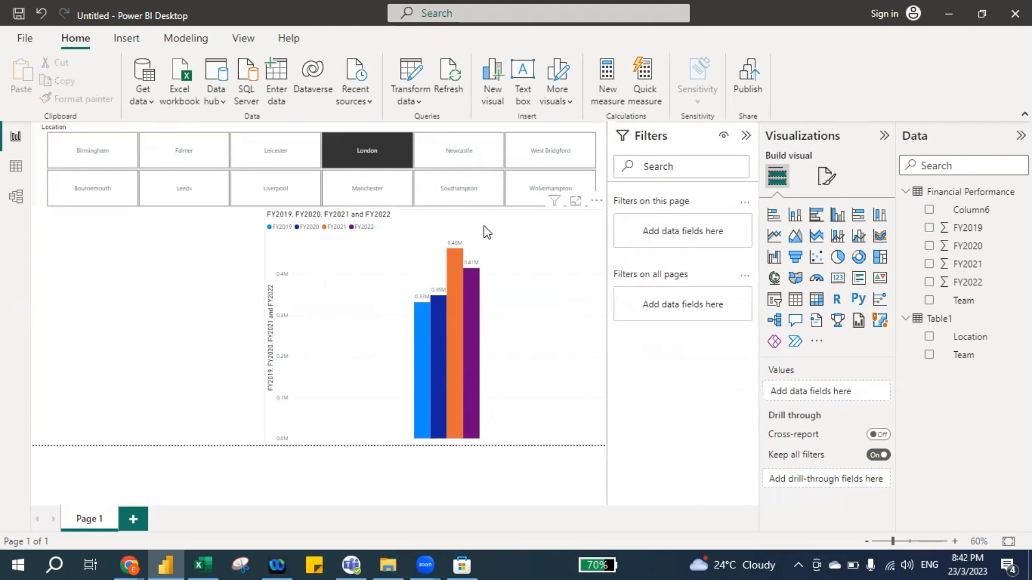
click(796, 279)
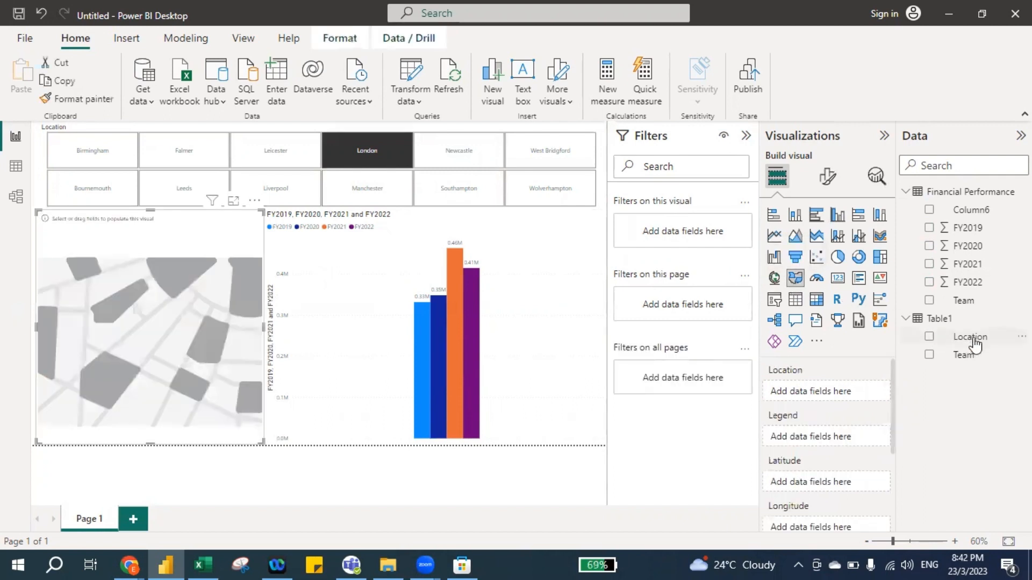
drag(975, 345, 826, 394)
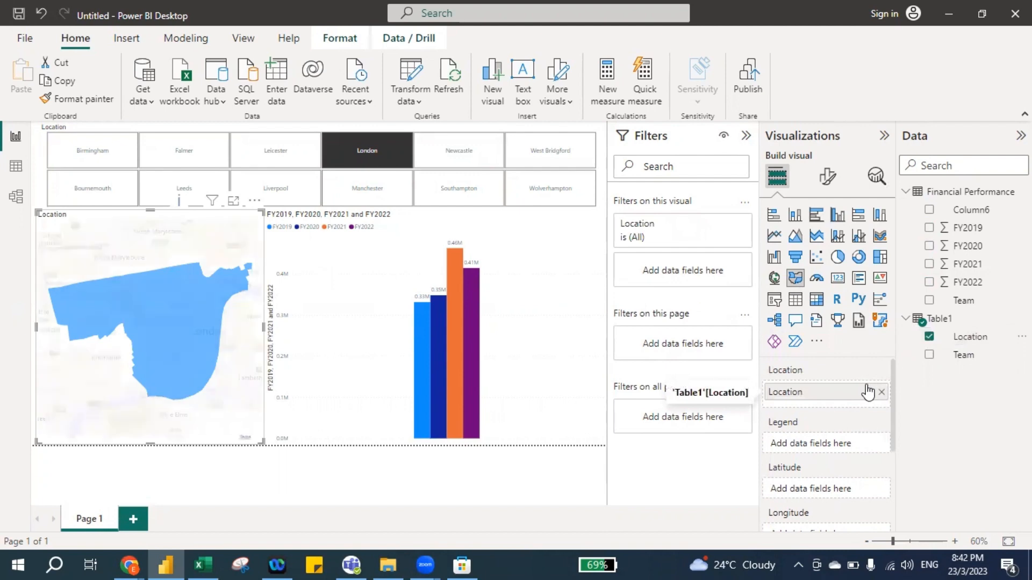
Step: Filter the report by Manchester, Leeds and London in turn with the Location slicer, inspecting the map and column chart
click(355, 192)
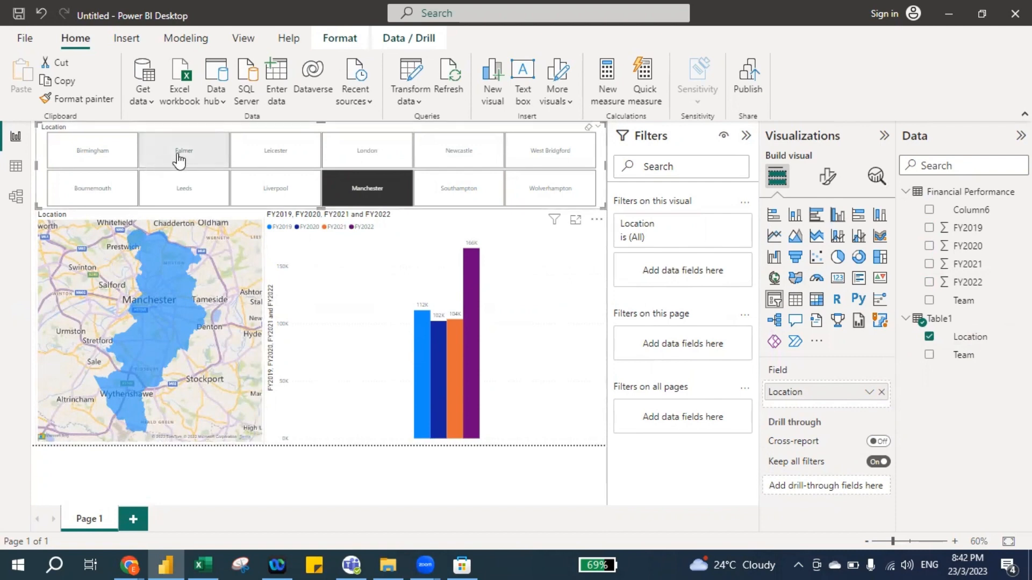
click(179, 193)
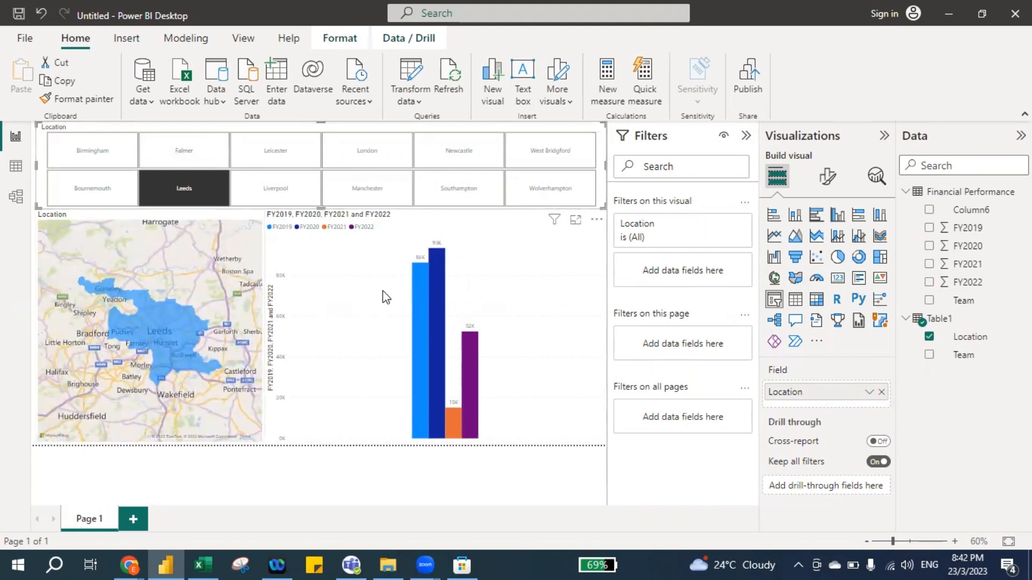
mouse_move(439, 361)
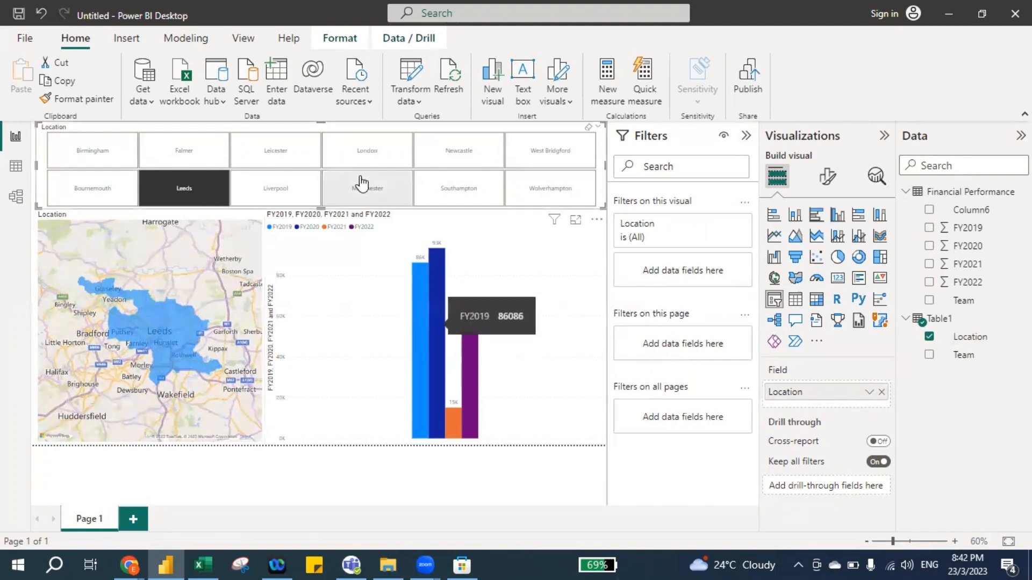
click(365, 157)
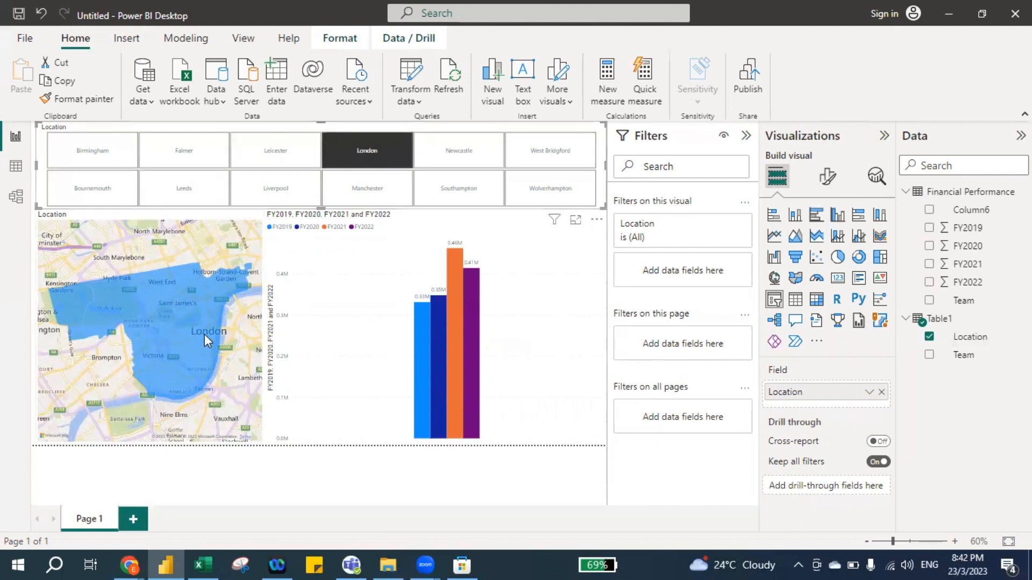
mouse_move(90, 305)
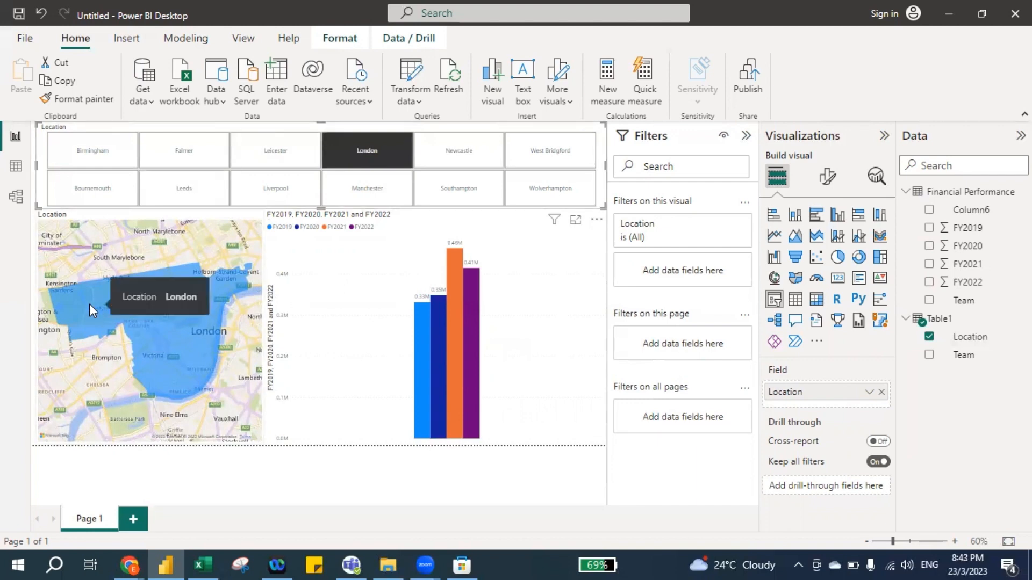